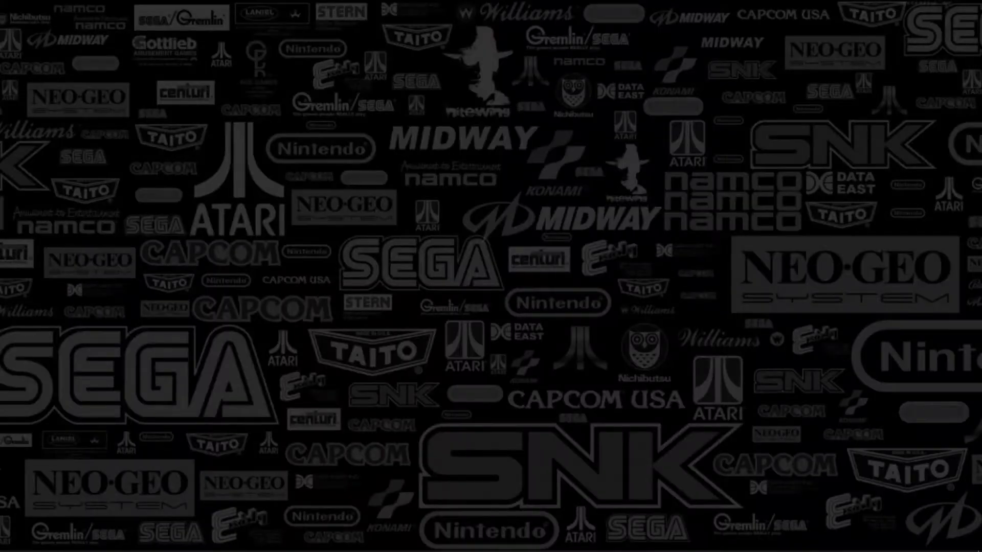
- Bring up RocketLauncherUI, switch to File Explorer and open the Media folder inside hyperspin
{"action": "left_click", "coordinate": [438, 538]}
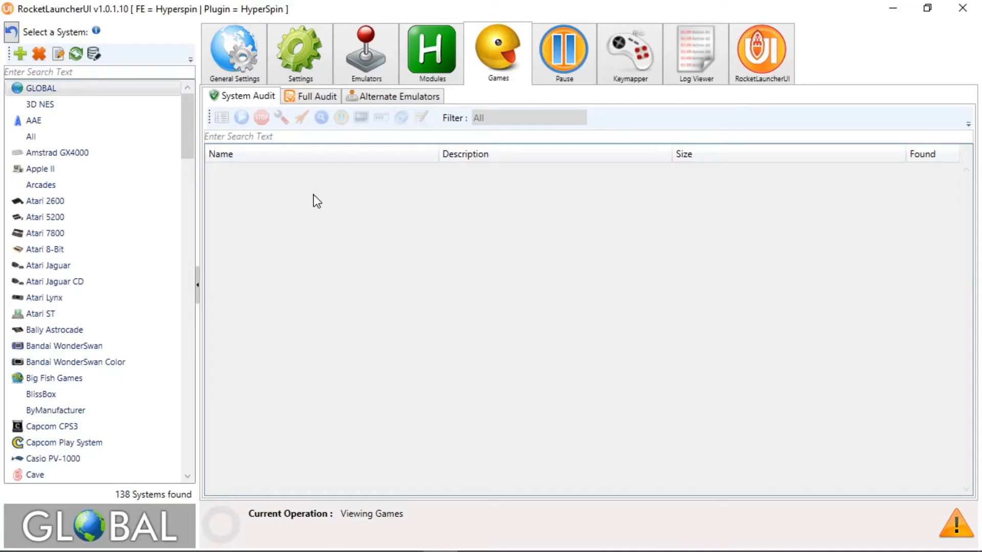
{"action": "mouse_move", "coordinate": [543, 547]}
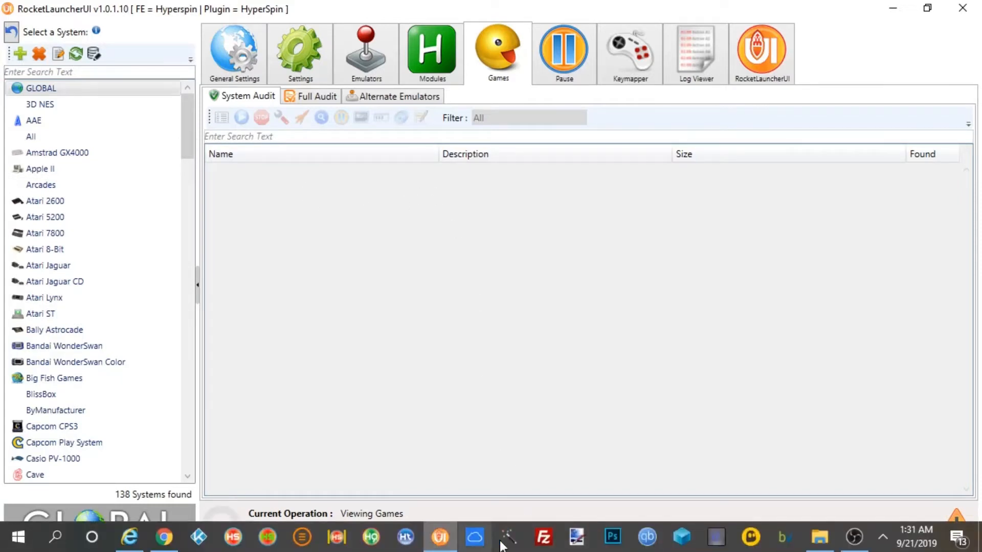
{"action": "left_click", "coordinate": [820, 537]}
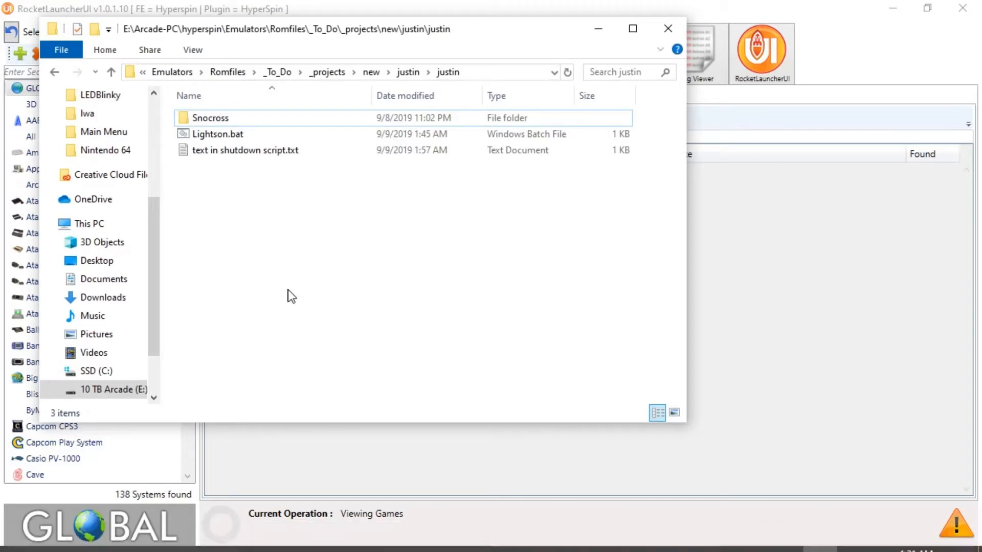
{"action": "left_click", "coordinate": [174, 72]}
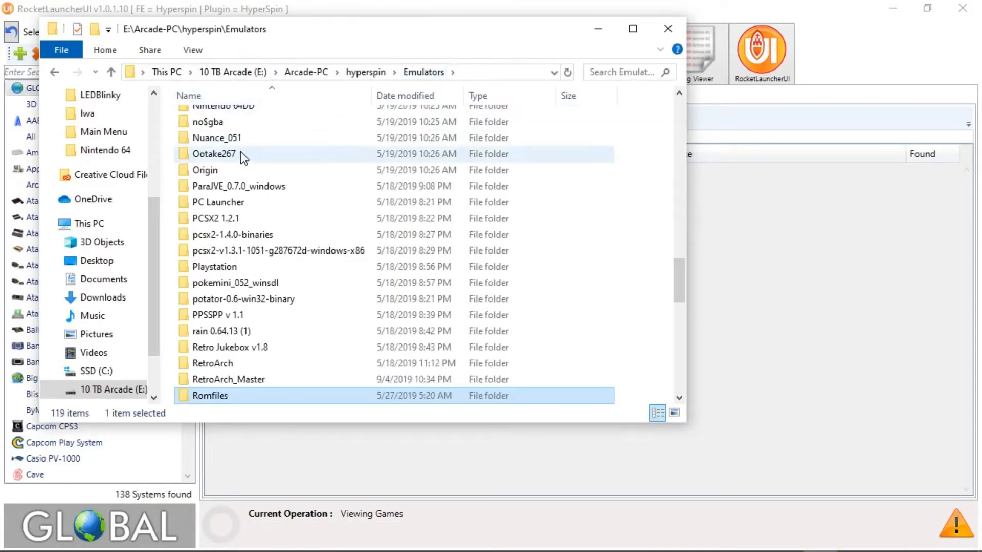
{"action": "left_click", "coordinate": [364, 72]}
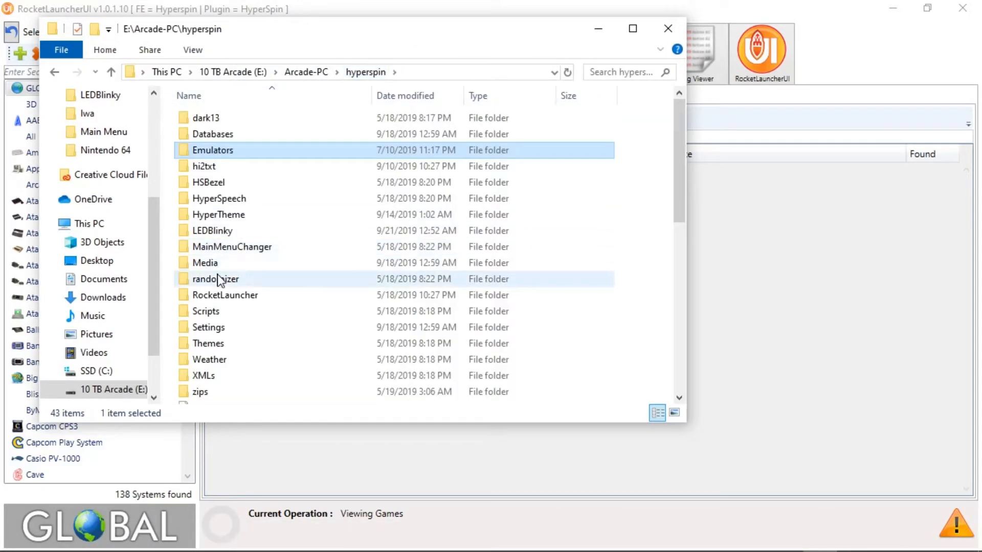
{"action": "left_click", "coordinate": [212, 266]}
{"action": "double_click", "coordinate": [213, 266]}
- Open the Main Menu\Images\Wheel folder within Media and enlarge the File Explorer window
{"action": "scroll", "coordinate": [279, 256], "scroll_direction": "down", "scroll_amount": 20}
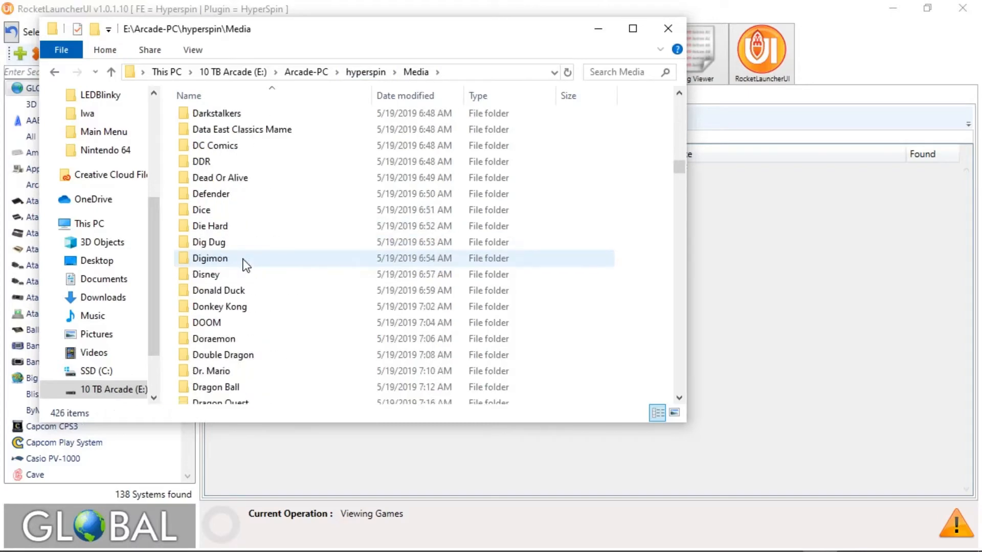
{"action": "scroll", "coordinate": [246, 265], "scroll_direction": "down", "scroll_amount": 20}
{"action": "scroll", "coordinate": [240, 292], "scroll_direction": "up", "scroll_amount": 6}
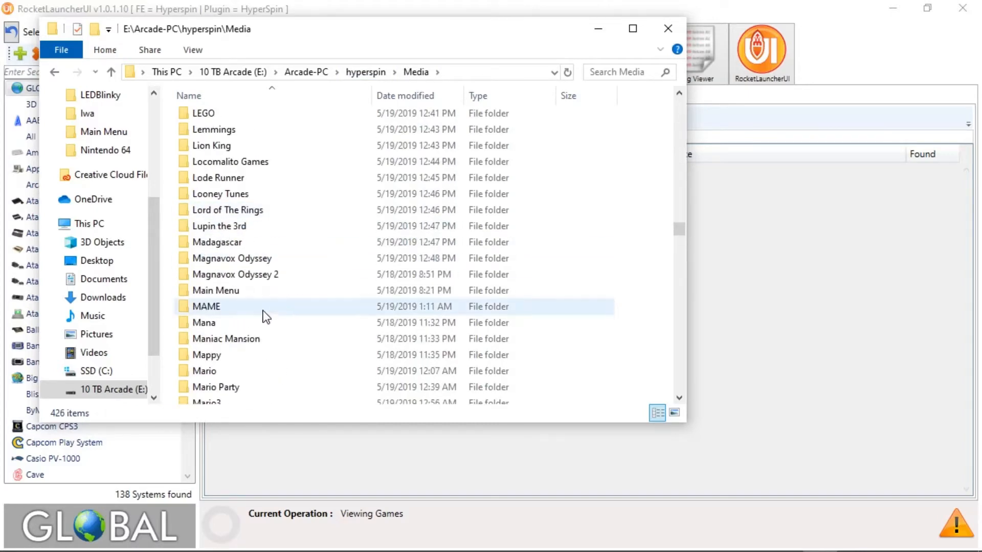
{"action": "double_click", "coordinate": [234, 290]}
{"action": "double_click", "coordinate": [201, 118]}
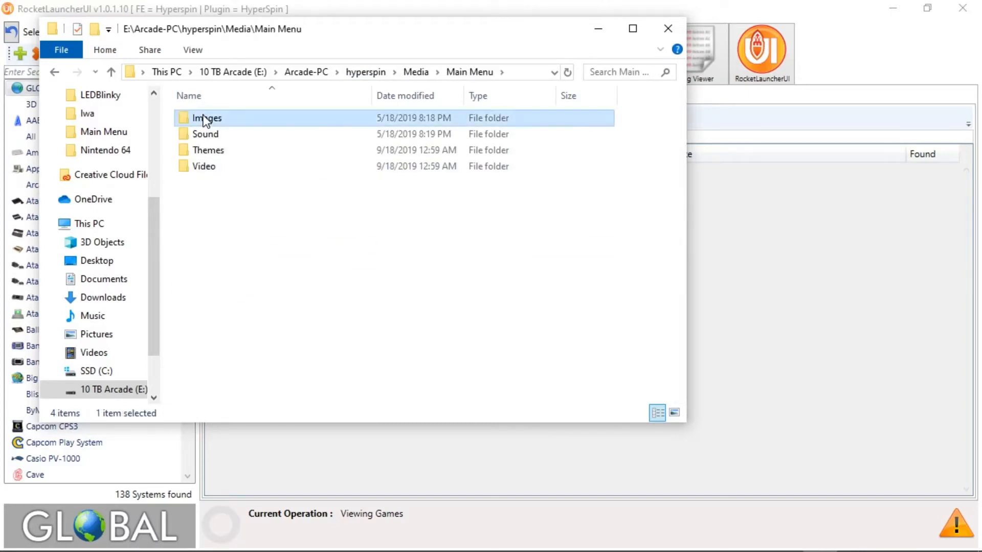
{"action": "double_click", "coordinate": [201, 231]}
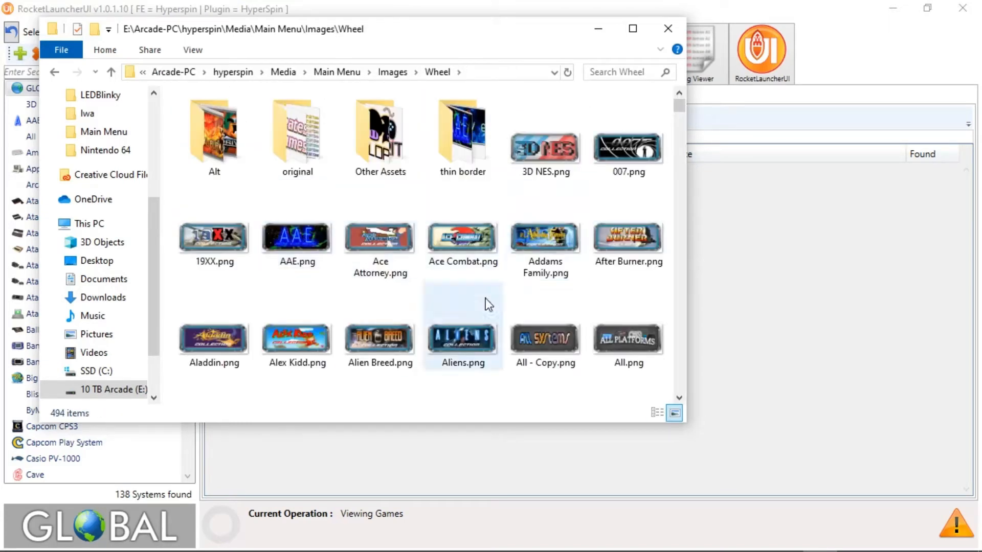
{"action": "left_click_drag", "start_coordinate": [684, 422], "coordinate": [882, 533]}
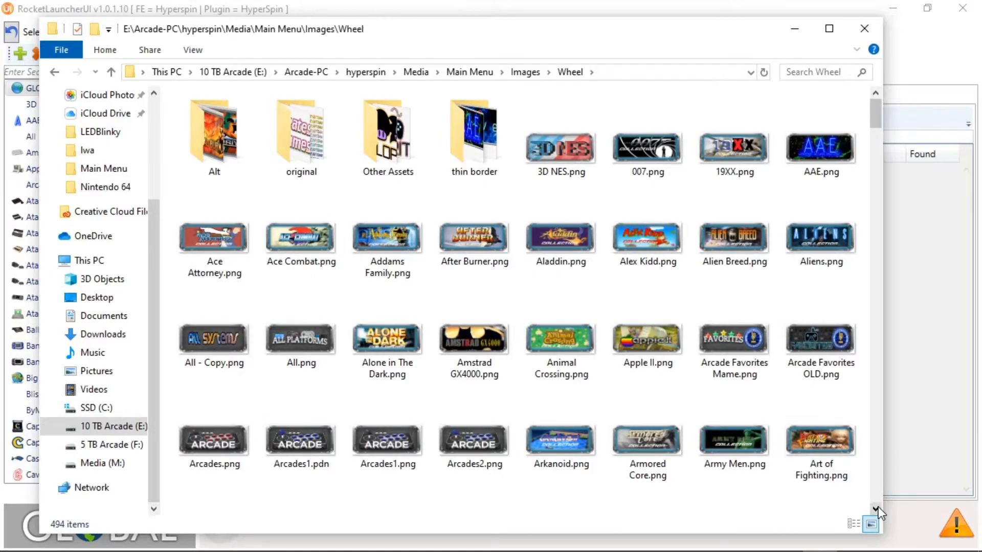
- Look for the classics collection wheels, selecting Atari Classics Mame.png and Capcom Classics Mame.png in turn
{"action": "left_click", "coordinate": [876, 509]}
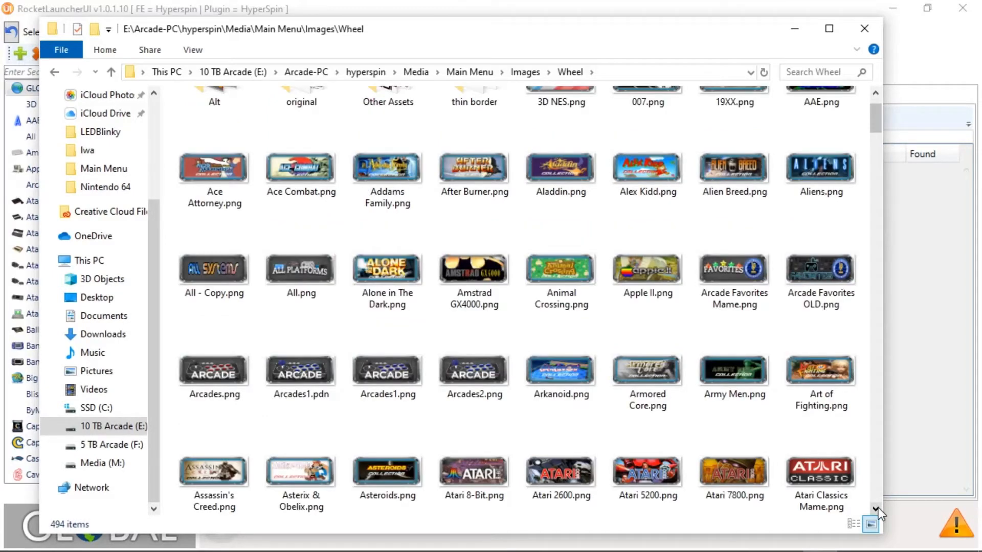
{"action": "left_click", "coordinate": [877, 510]}
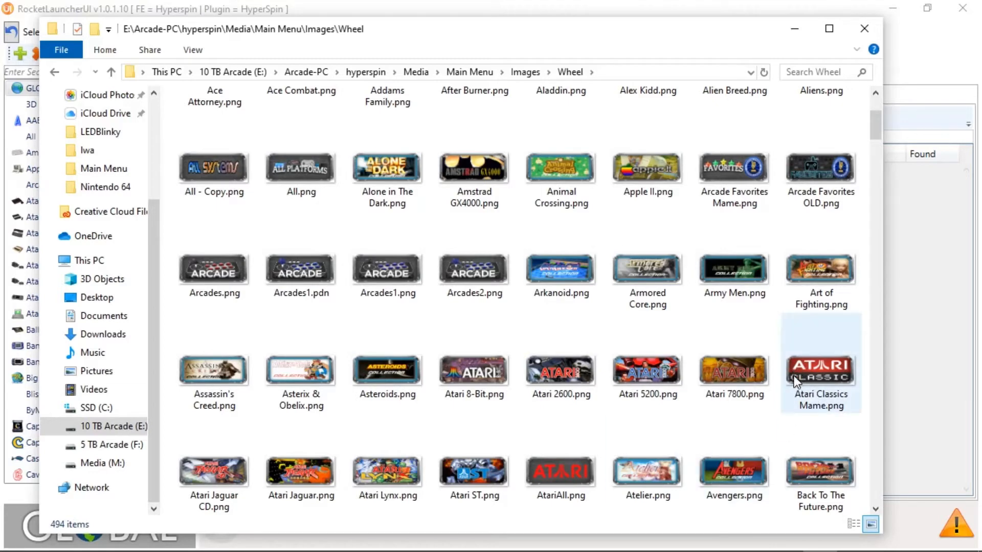
{"action": "left_click", "coordinate": [837, 384]}
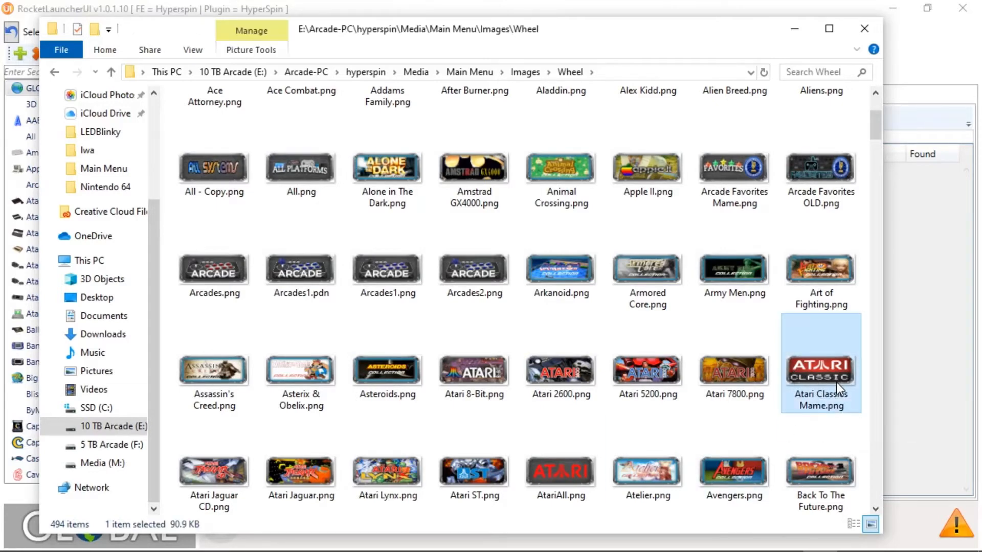
{"action": "left_click", "coordinate": [875, 509]}
{"action": "left_click", "coordinate": [875, 509]}
{"action": "left_click", "coordinate": [875, 510]}
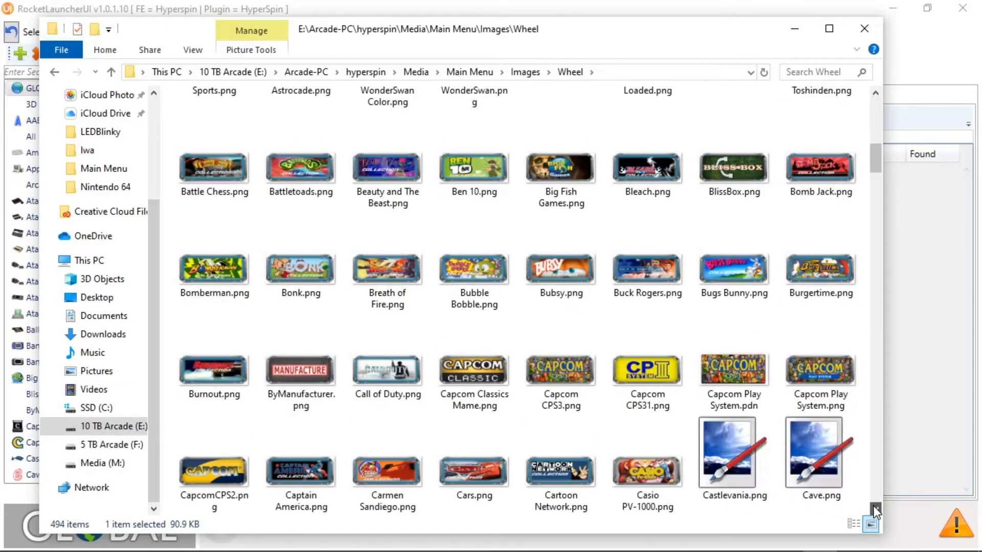
{"action": "left_click", "coordinate": [472, 395]}
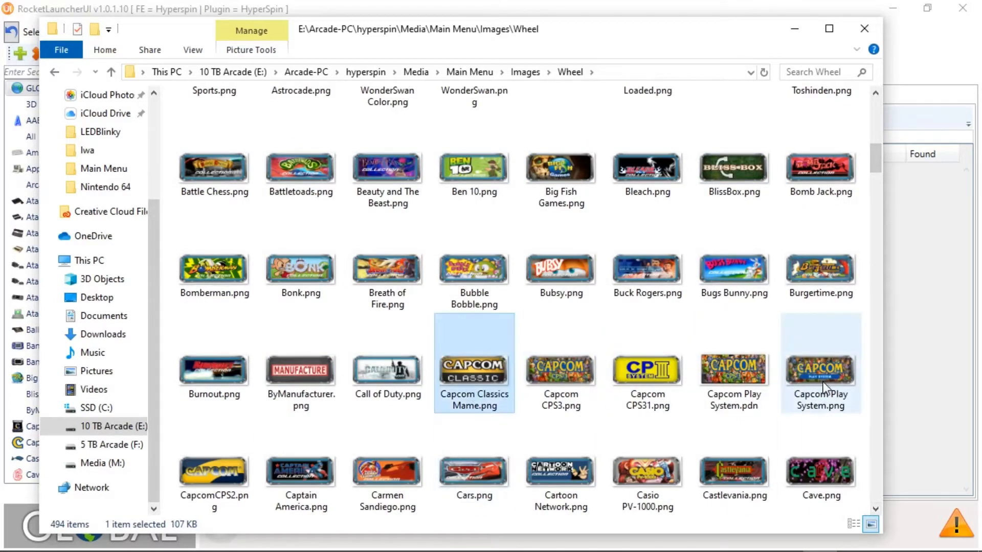
- Look through the following wheel images, from the Capcom wheels on to the Konami, MAME and Metal Slug ones
{"action": "left_click", "coordinate": [876, 509]}
{"action": "left_click", "coordinate": [876, 508]}
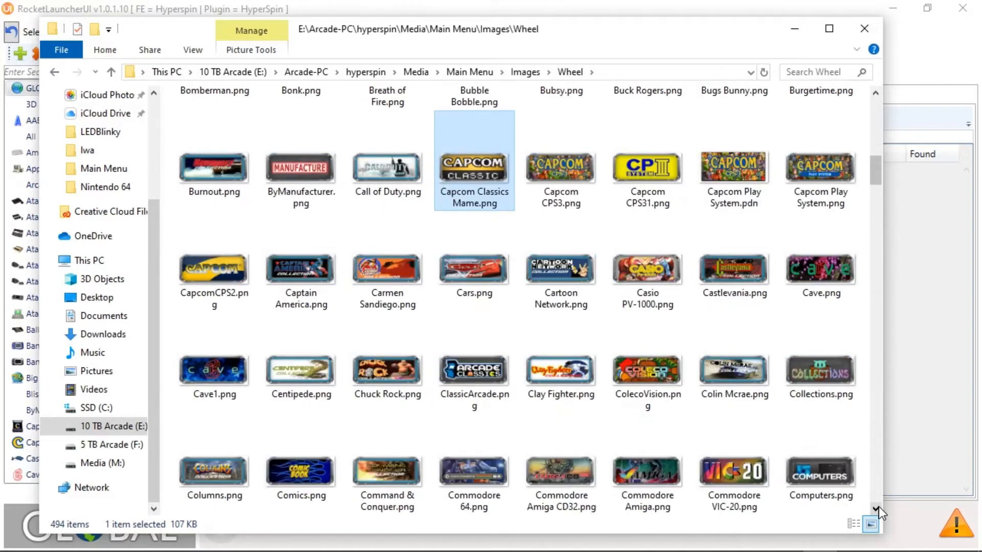
{"action": "left_click", "coordinate": [877, 509]}
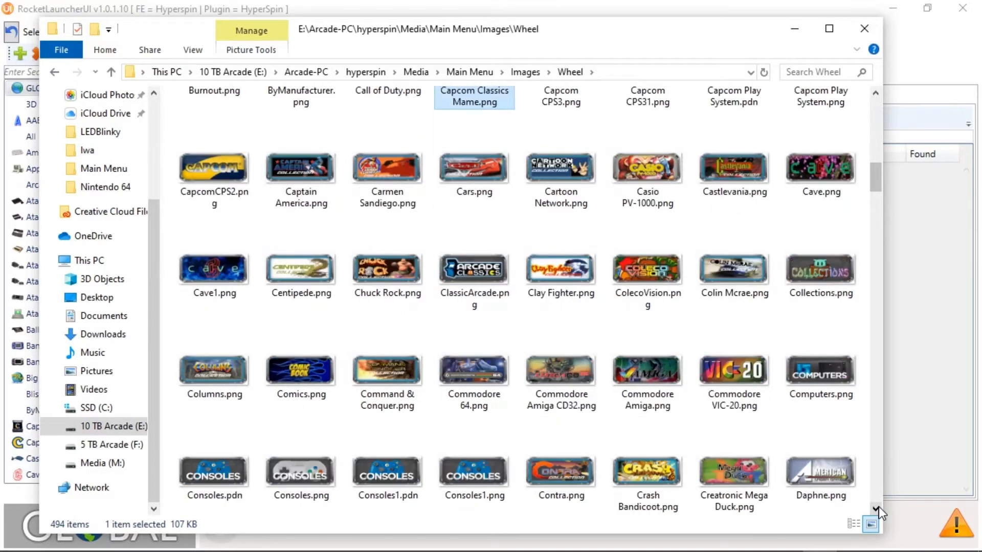
{"action": "left_click", "coordinate": [876, 509]}
{"action": "left_click", "coordinate": [877, 509]}
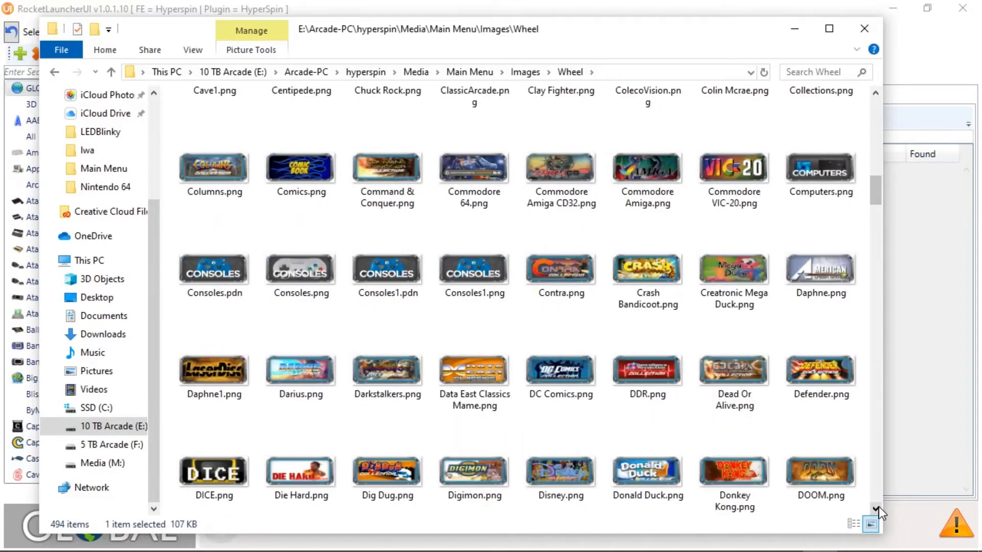
{"action": "left_click", "coordinate": [877, 509]}
{"action": "left_click", "coordinate": [877, 508]}
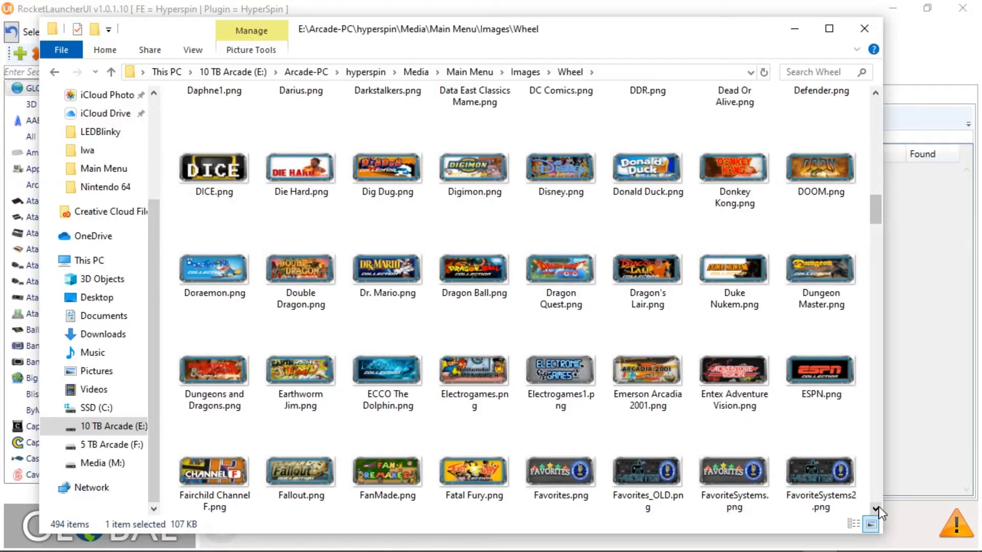
{"action": "left_click", "coordinate": [877, 508]}
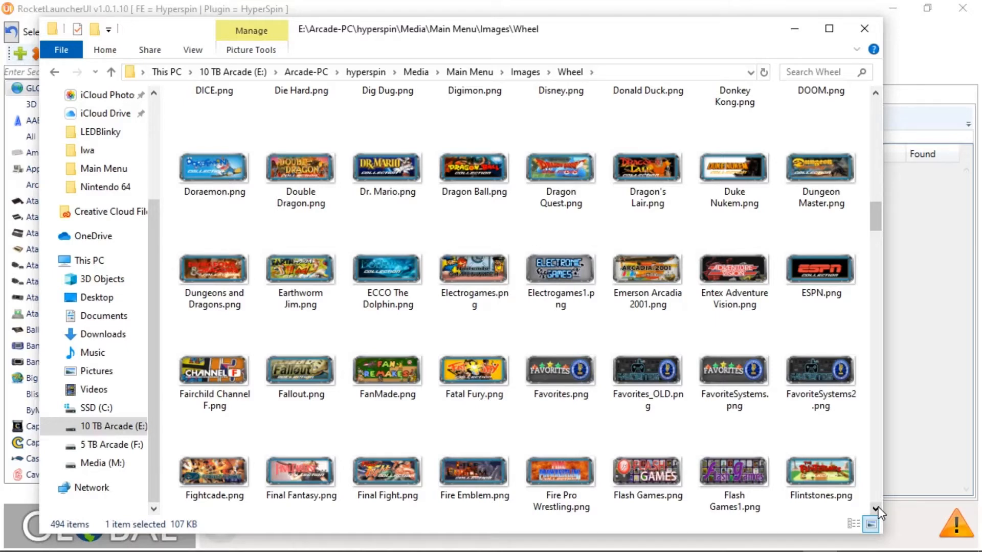
{"action": "left_click", "coordinate": [877, 508]}
{"action": "left_click", "coordinate": [878, 508]}
{"action": "left_click", "coordinate": [877, 508]}
{"action": "left_click", "coordinate": [877, 509]}
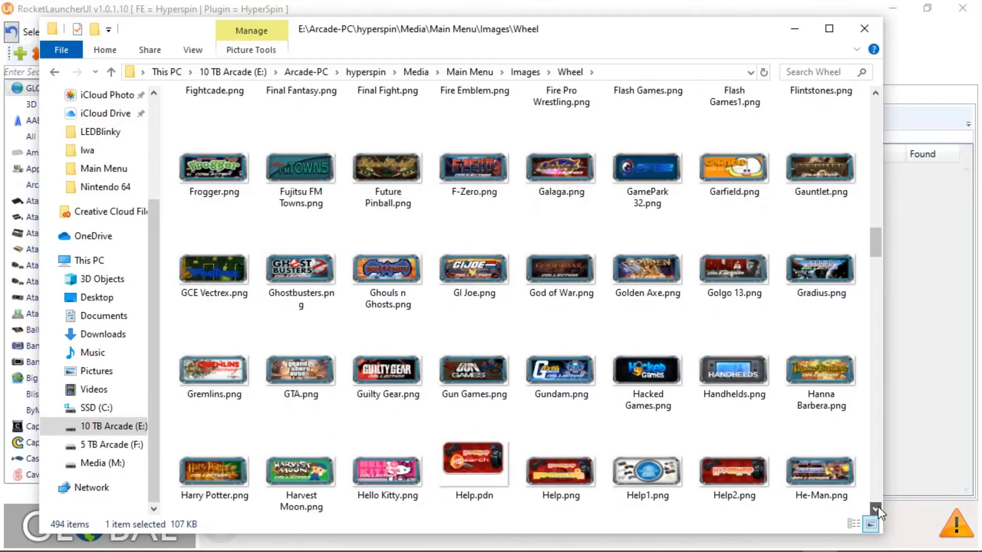
{"action": "left_click", "coordinate": [878, 509]}
{"action": "left_click", "coordinate": [877, 509]}
{"action": "left_click", "coordinate": [877, 509]}
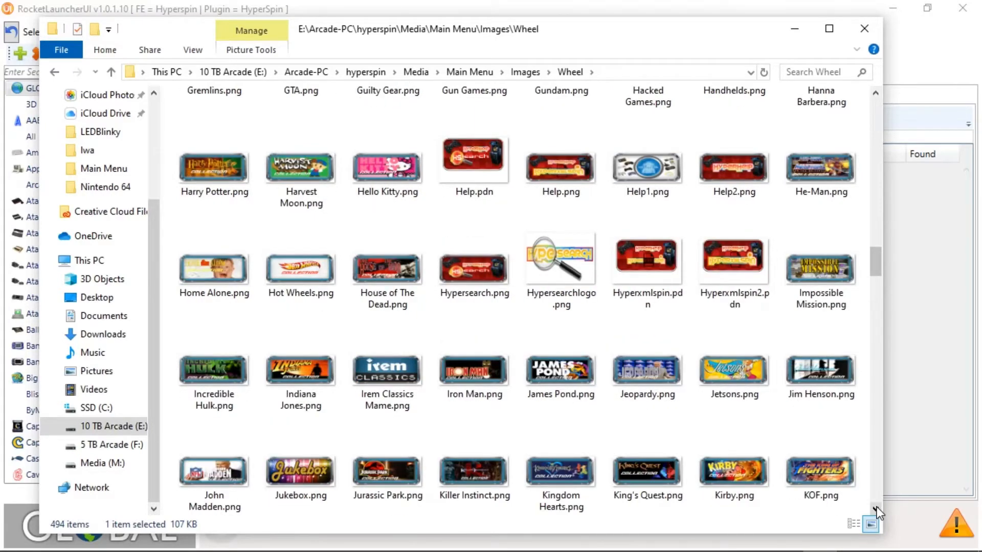
{"action": "left_click", "coordinate": [877, 508]}
{"action": "left_click", "coordinate": [877, 509]}
{"action": "left_click", "coordinate": [877, 508]}
{"action": "left_click", "coordinate": [877, 508]}
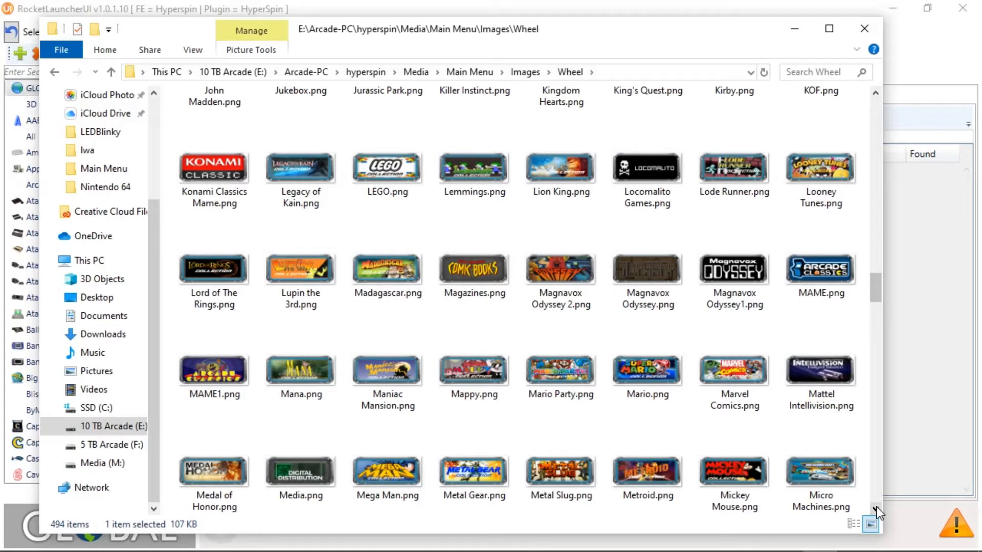
- Return to the Media folder, check the details of the Arcade Favorites Mame and Atari Classics Mame folders, and minimize File Explorer
{"action": "left_click", "coordinate": [471, 72]}
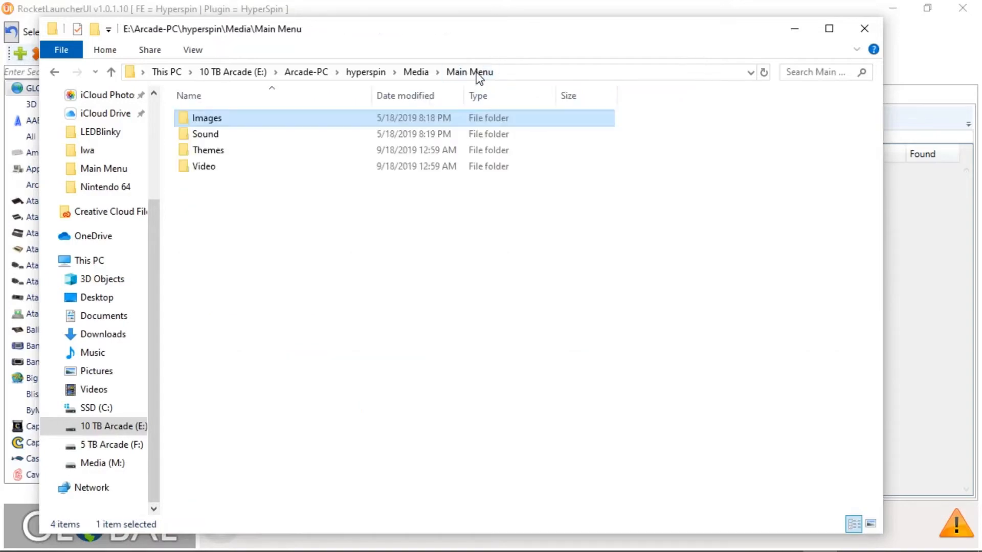
{"action": "left_click", "coordinate": [416, 72]}
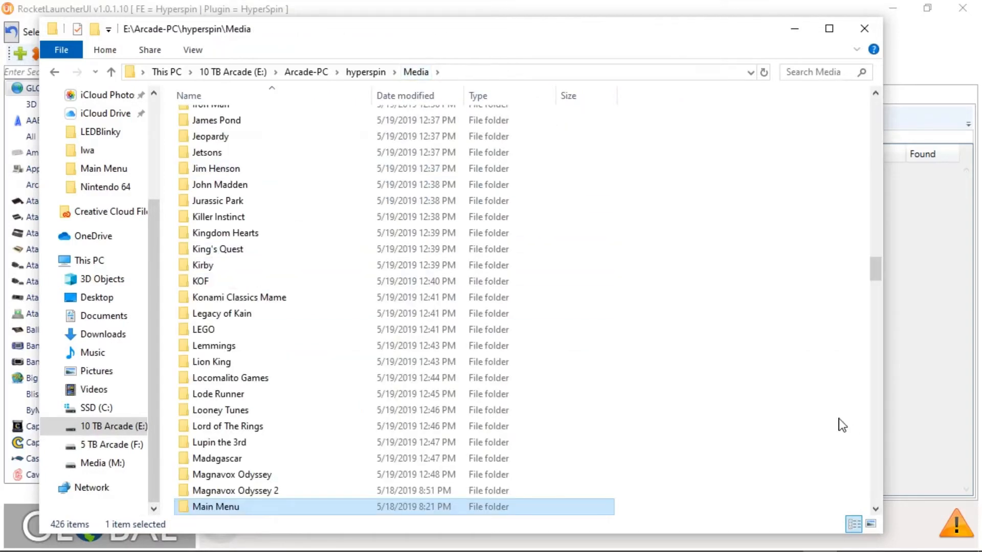
{"action": "scroll", "coordinate": [876, 266], "scroll_direction": "up", "scroll_amount": 1}
{"action": "left_click_drag", "start_coordinate": [876, 264], "coordinate": [870, 108]}
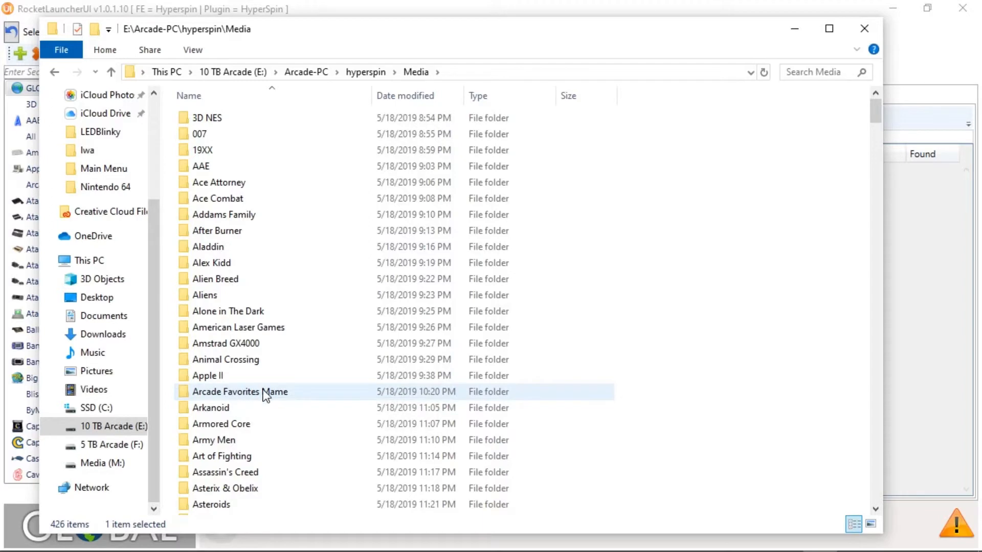
{"action": "mouse_move", "coordinate": [285, 391]}
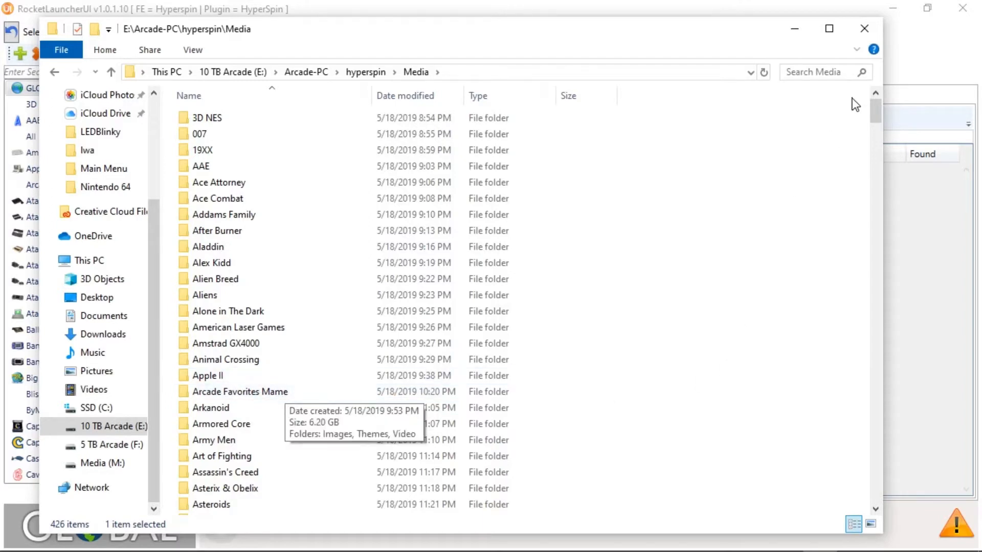
{"action": "left_click_drag", "start_coordinate": [875, 102], "coordinate": [877, 124]}
{"action": "mouse_move", "coordinate": [234, 364]}
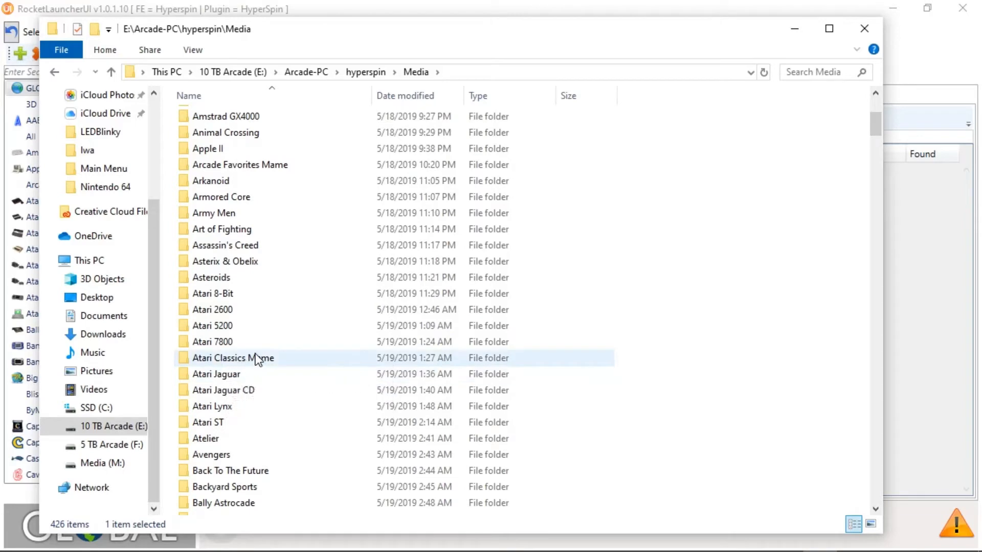
{"action": "mouse_move", "coordinate": [274, 359]}
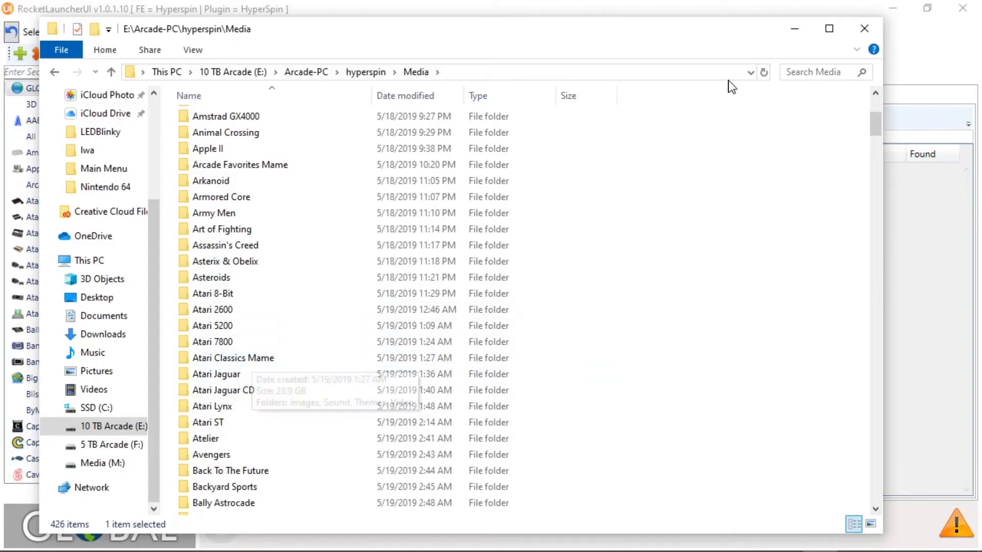
{"action": "left_click_drag", "start_coordinate": [721, 40], "coordinate": [776, 40]}
{"action": "left_click", "coordinate": [846, 31]}
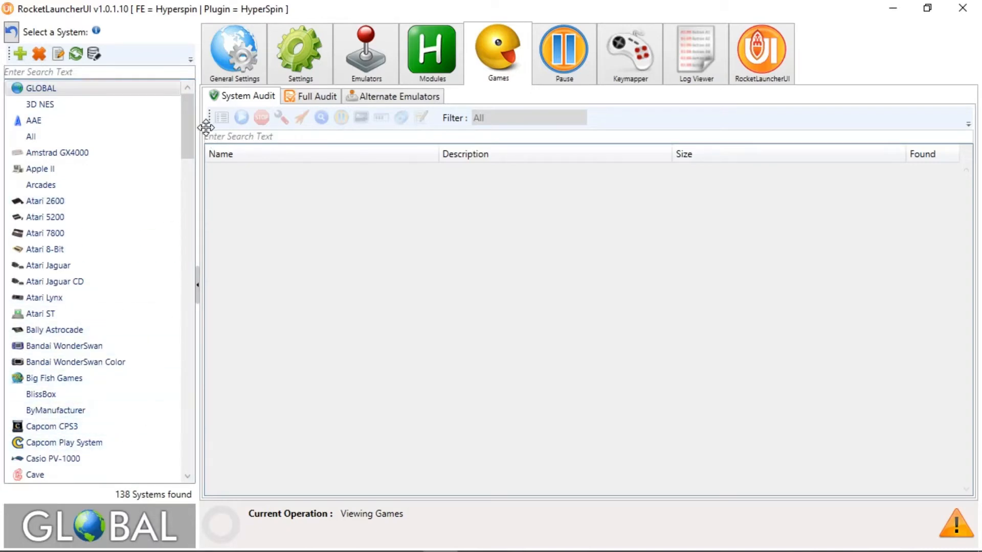
- Select the ClassicArcade system in RocketLauncherUI's system list and minimize the program window
{"action": "left_click_drag", "start_coordinate": [185, 130], "coordinate": [193, 164]}
{"action": "left_click", "coordinate": [84, 280]}
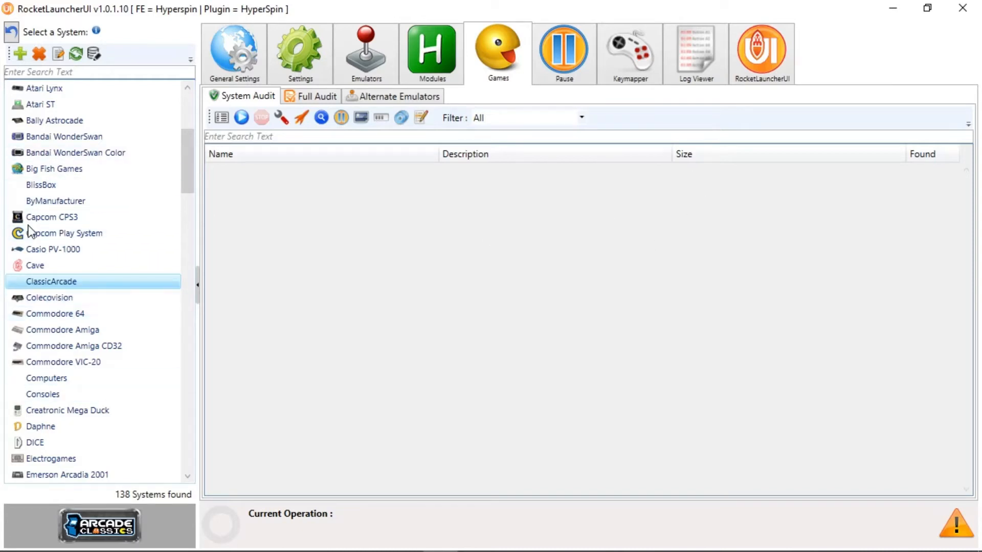
{"action": "left_click", "coordinate": [890, 9]}
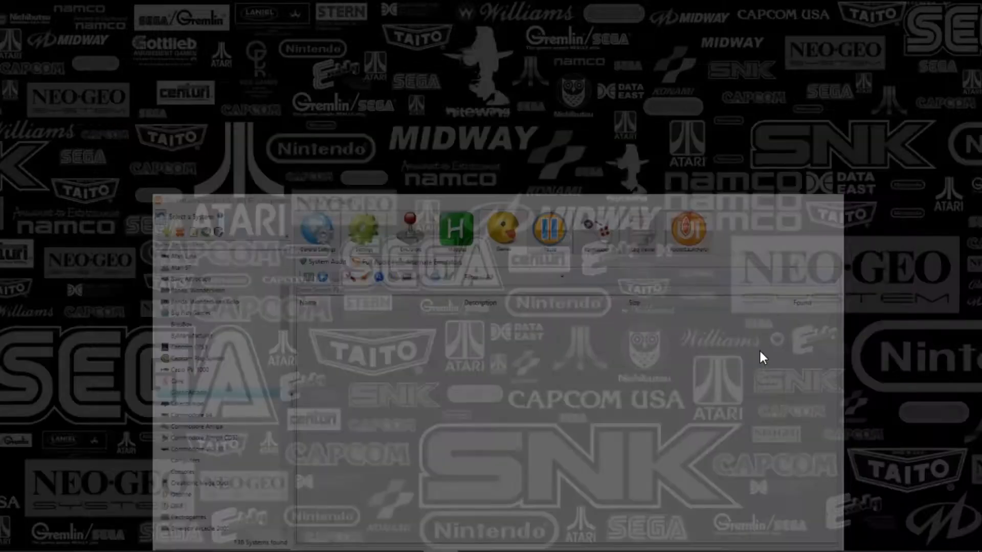
- Switch back to File Explorer, view the contents of the Atari Classics Mame media folder, and return to Media
{"action": "left_click", "coordinate": [818, 541]}
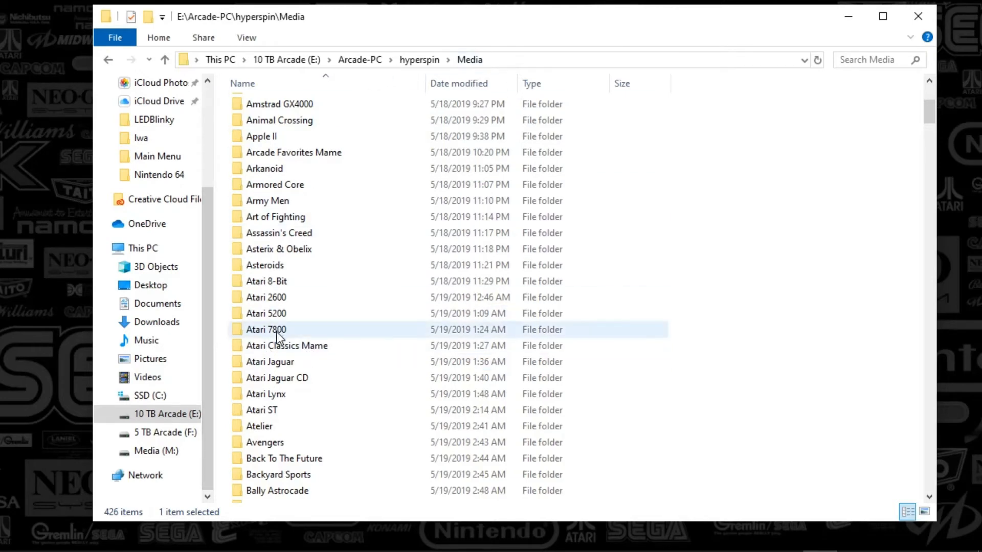
{"action": "double_click", "coordinate": [301, 346]}
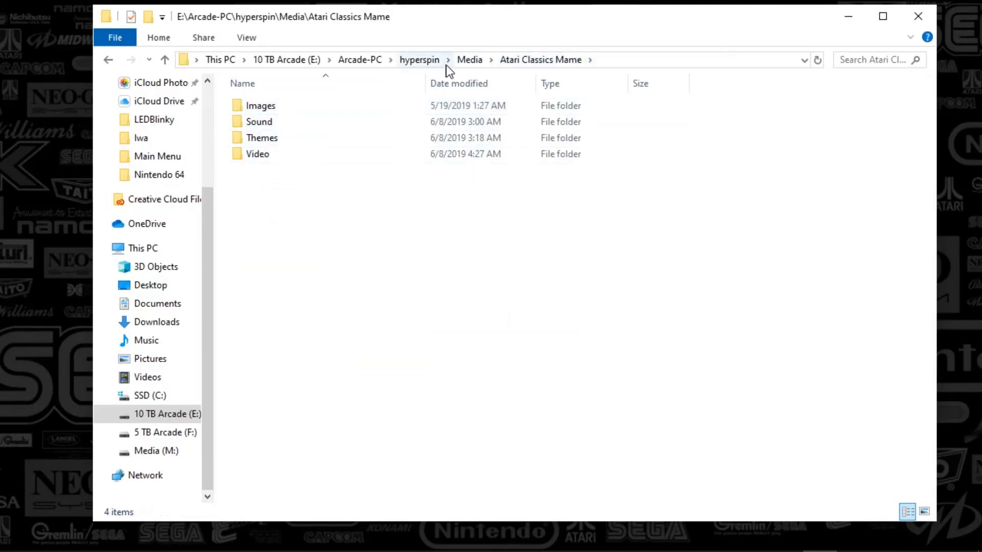
{"action": "left_click", "coordinate": [473, 59]}
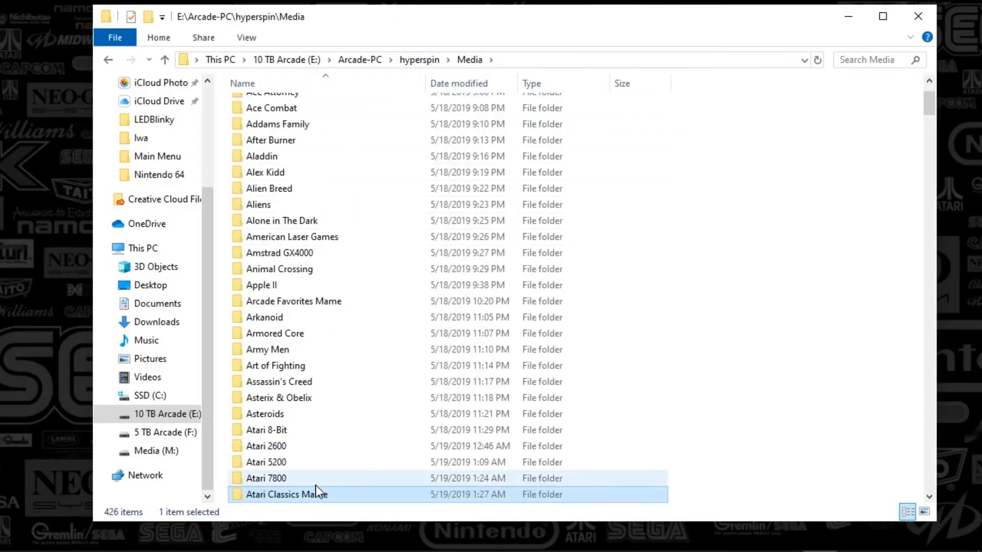
- Open the Wheel images folder under Main Menu in HyperSpin's Media folder to view the main menu wheel images
{"action": "left_click", "coordinate": [419, 61]}
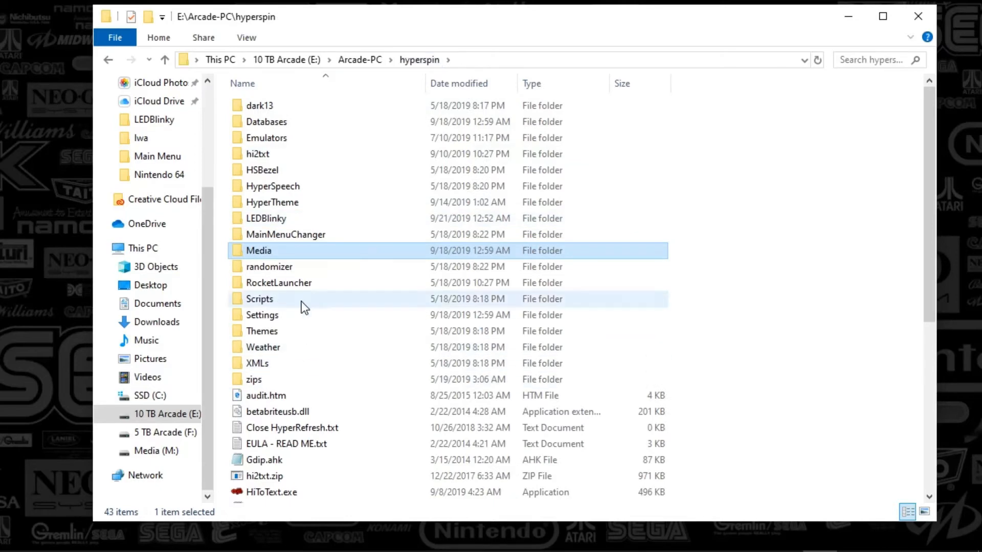
{"action": "double_click", "coordinate": [264, 250]}
{"action": "scroll", "coordinate": [319, 246], "scroll_direction": "down", "scroll_amount": 20}
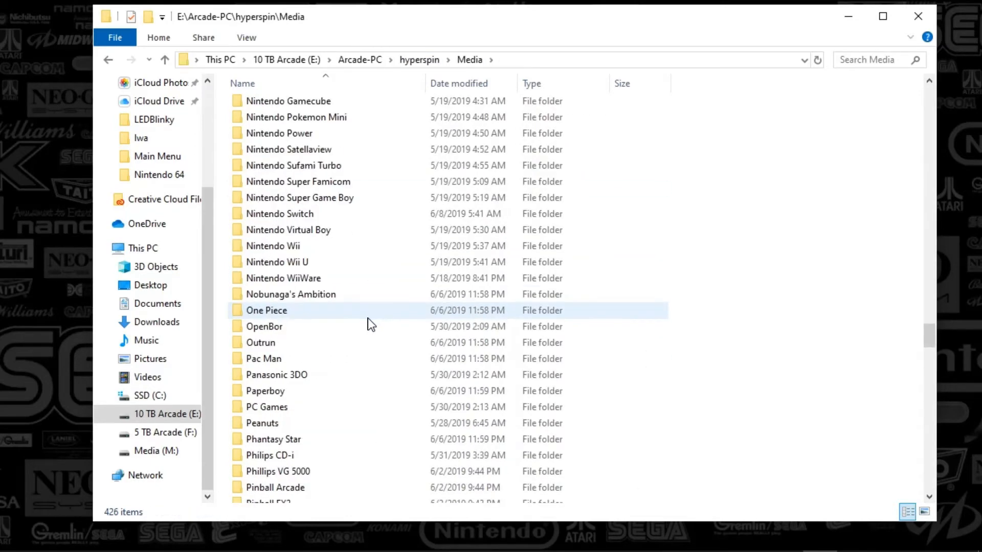
{"action": "scroll", "coordinate": [368, 322], "scroll_direction": "up", "scroll_amount": 9}
{"action": "scroll", "coordinate": [329, 333], "scroll_direction": "up", "scroll_amount": 16}
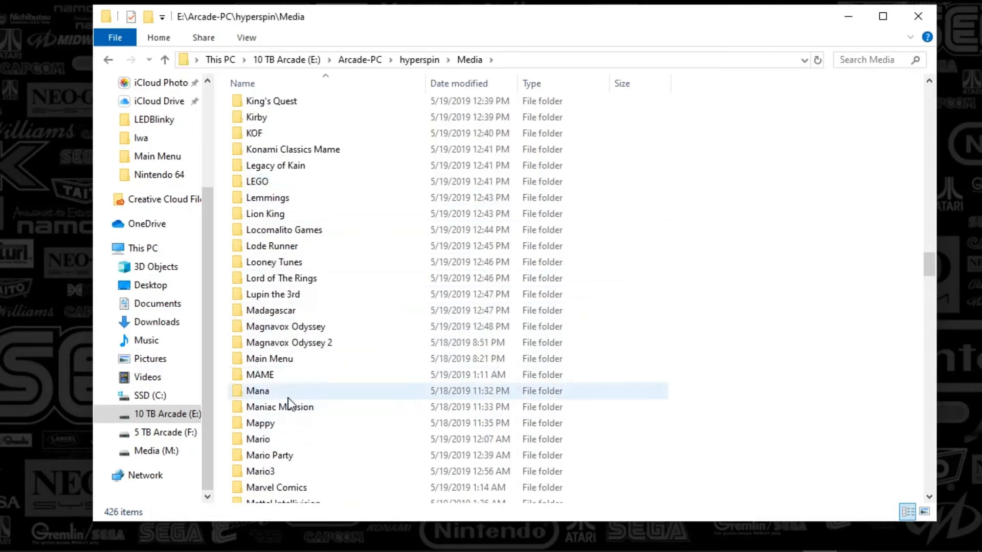
{"action": "double_click", "coordinate": [271, 362]}
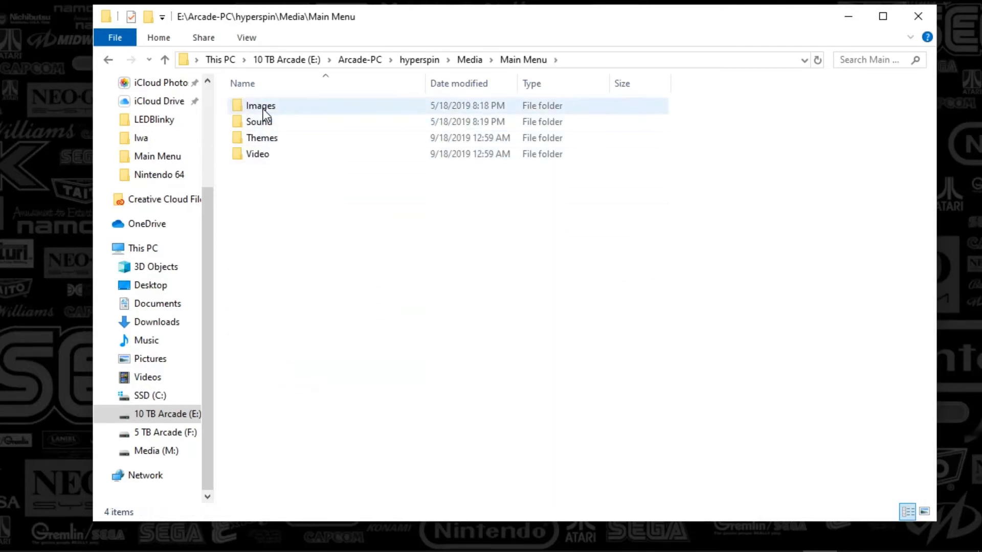
{"action": "double_click", "coordinate": [262, 107]}
{"action": "double_click", "coordinate": [247, 219]}
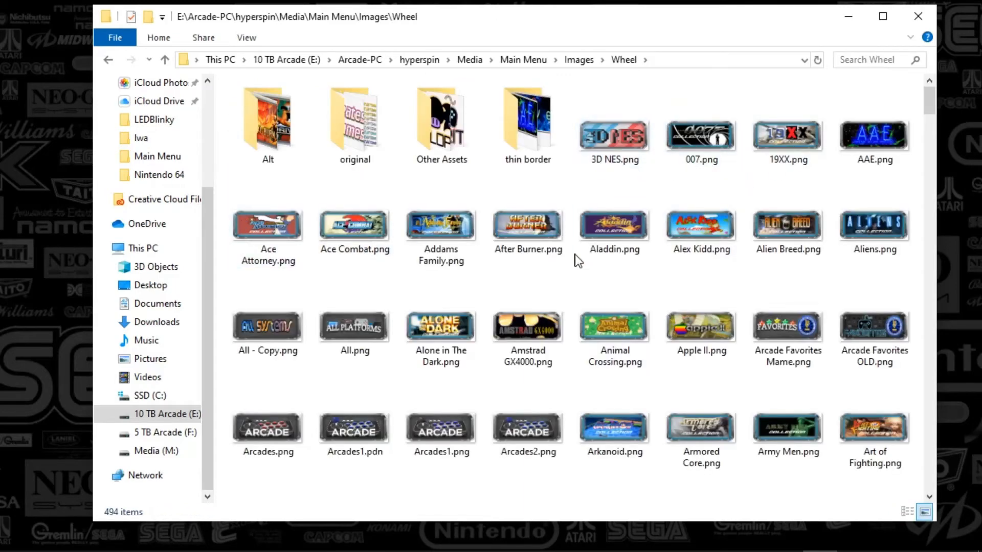
- Go back to the Main Menu media folder and look through the theme ZIP files in its Themes folder
{"action": "left_click", "coordinate": [519, 64]}
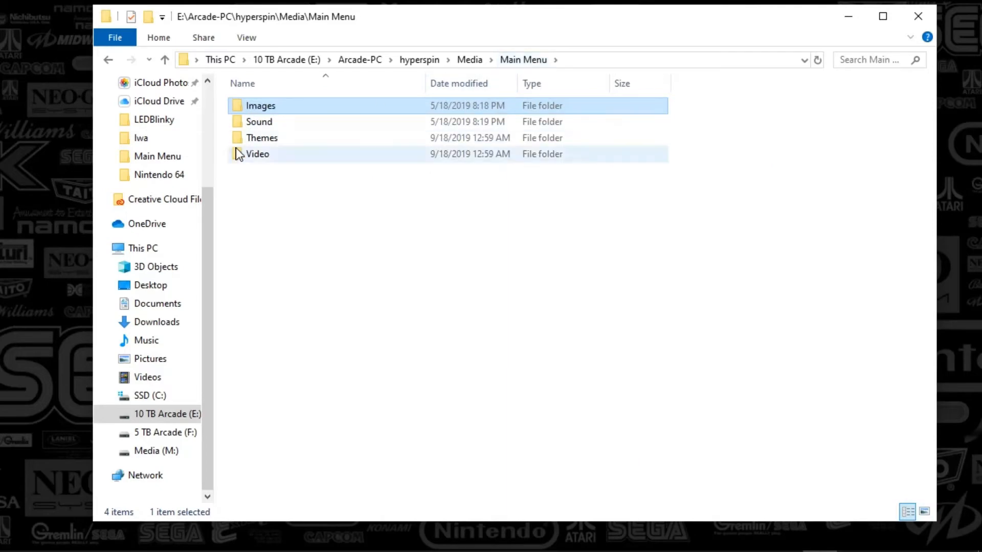
{"action": "double_click", "coordinate": [246, 138]}
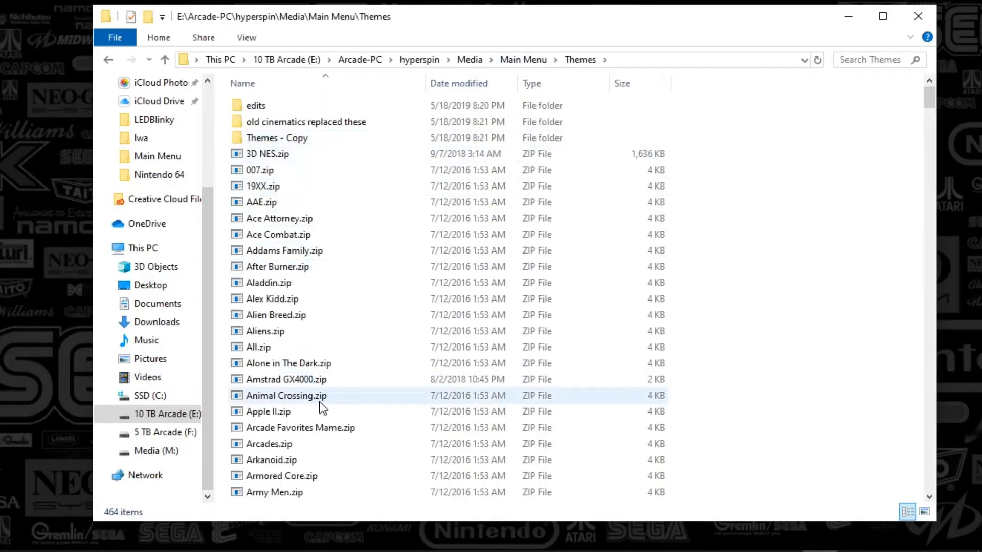
{"action": "scroll", "coordinate": [329, 394], "scroll_direction": "down", "scroll_amount": 8}
{"action": "scroll", "coordinate": [330, 417], "scroll_direction": "up", "scroll_amount": 8}
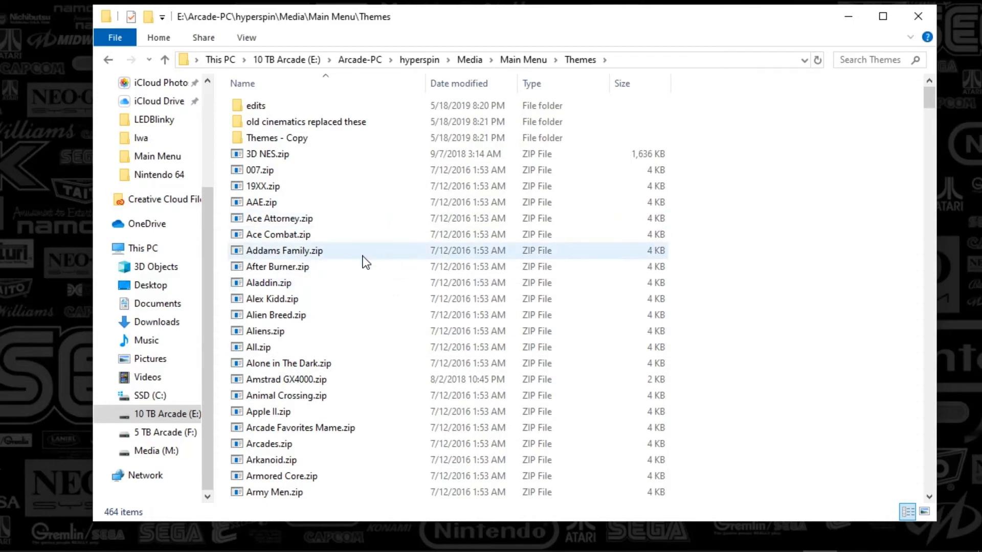
{"action": "scroll", "coordinate": [364, 296], "scroll_direction": "down", "scroll_amount": 8}
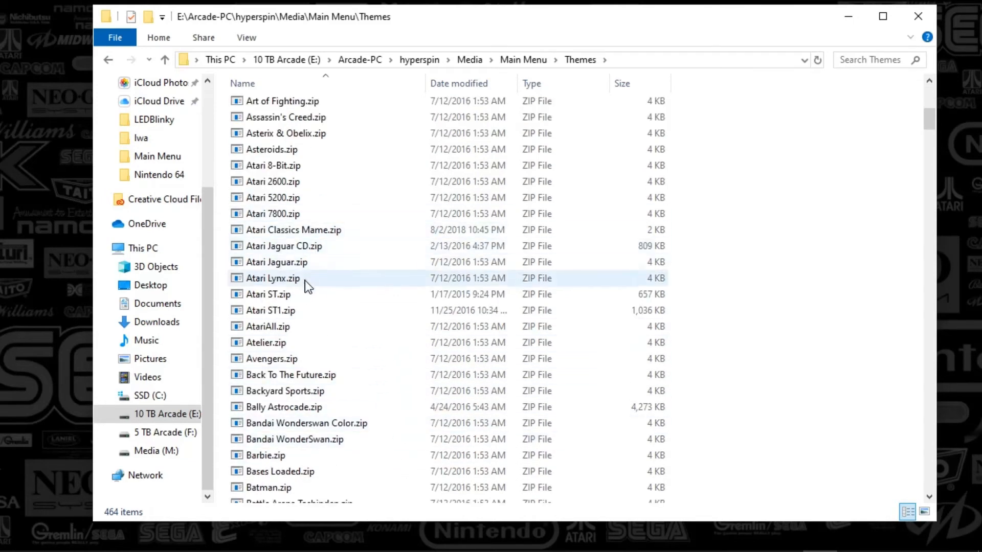
- View the system videos in the Main Menu Video folder and return to the Media folder
{"action": "left_click", "coordinate": [523, 60]}
{"action": "left_click", "coordinate": [274, 154]}
{"action": "double_click", "coordinate": [274, 155]}
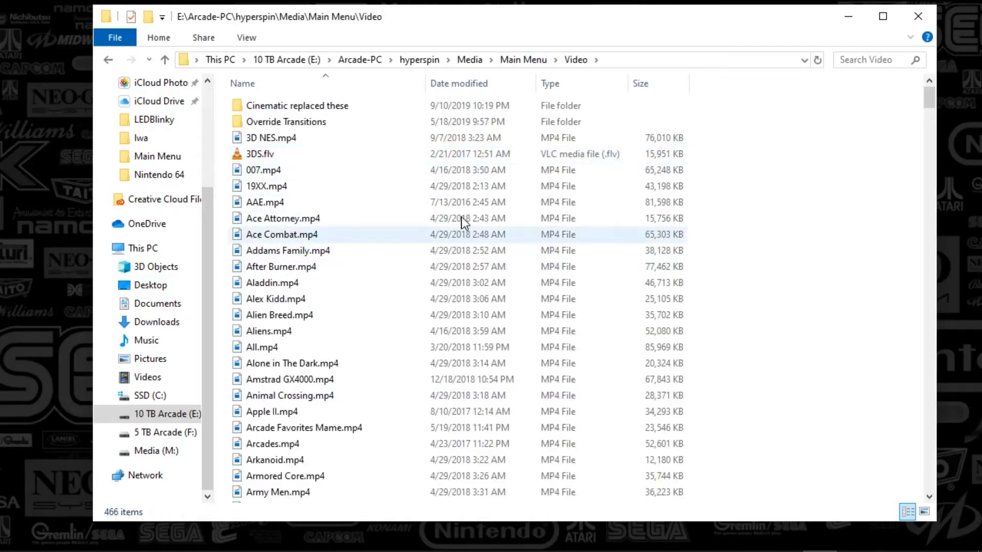
{"action": "left_click", "coordinate": [470, 59]}
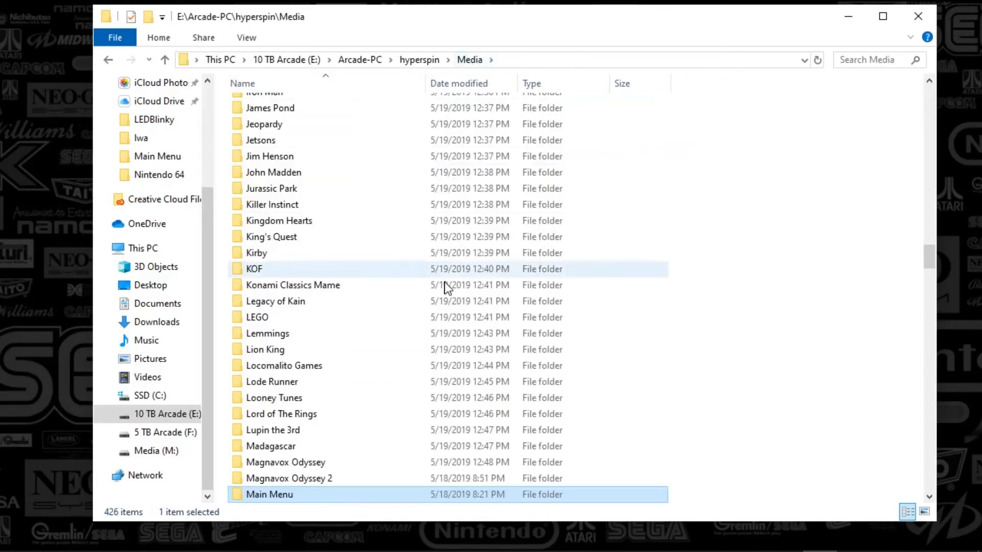
- Check the Atari Classics Mame configuration file in HyperSpin's Settings folder and return to the hyperspin folder
{"action": "left_click", "coordinate": [420, 60]}
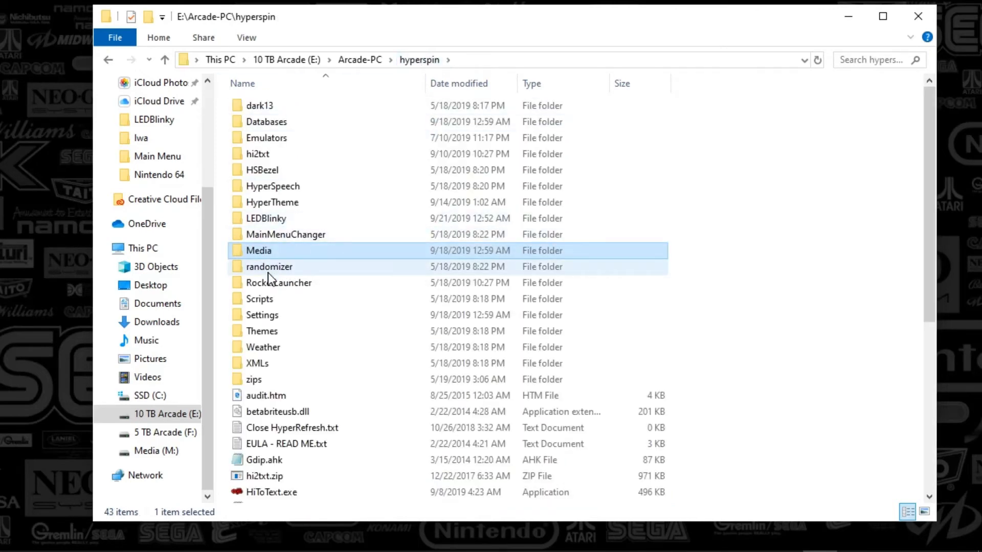
{"action": "double_click", "coordinate": [259, 317]}
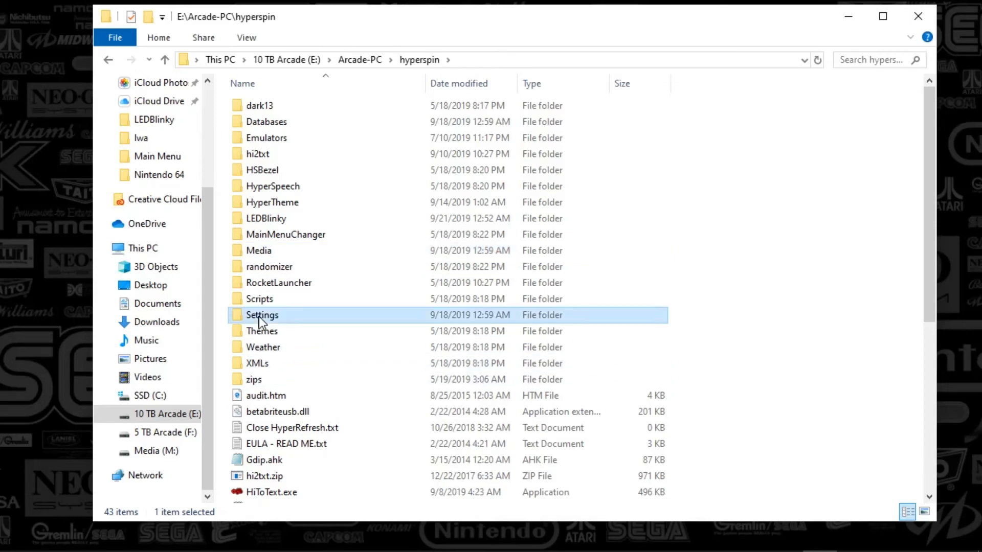
{"action": "scroll", "coordinate": [340, 342], "scroll_direction": "down", "scroll_amount": 9}
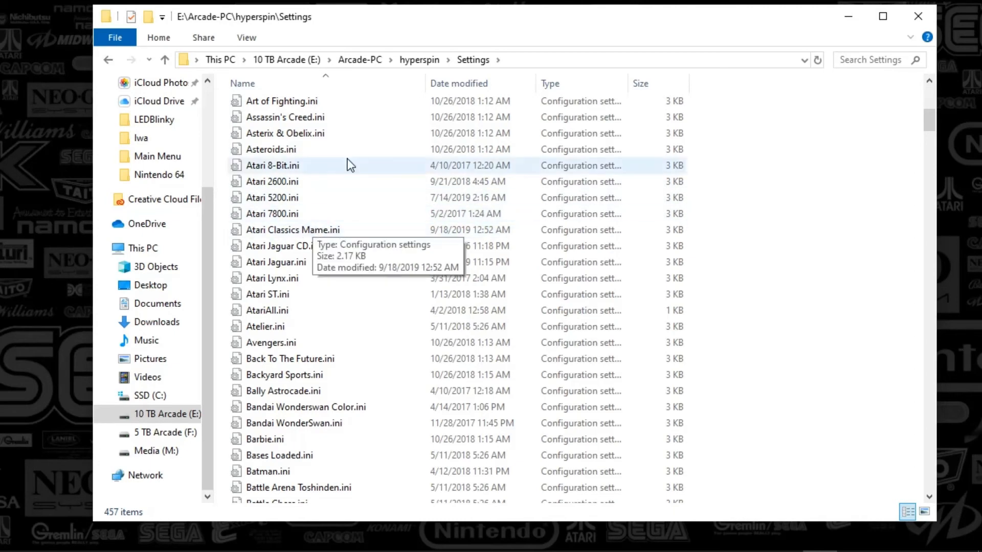
{"action": "left_click", "coordinate": [416, 57]}
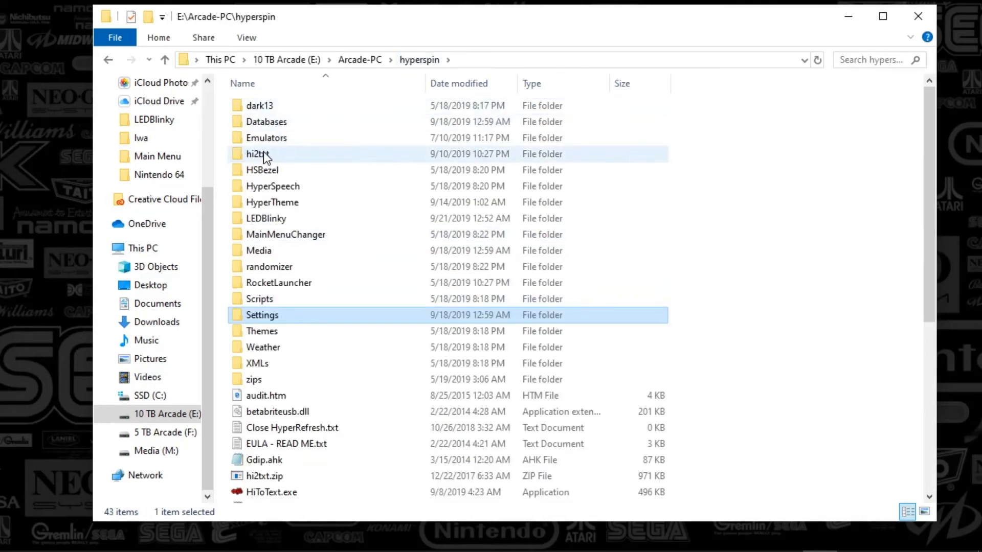
- View the system folders in RocketLauncher's Media\Fade folder, including Atari Classics Mame, and return to the hyperspin folder
{"action": "double_click", "coordinate": [263, 284]}
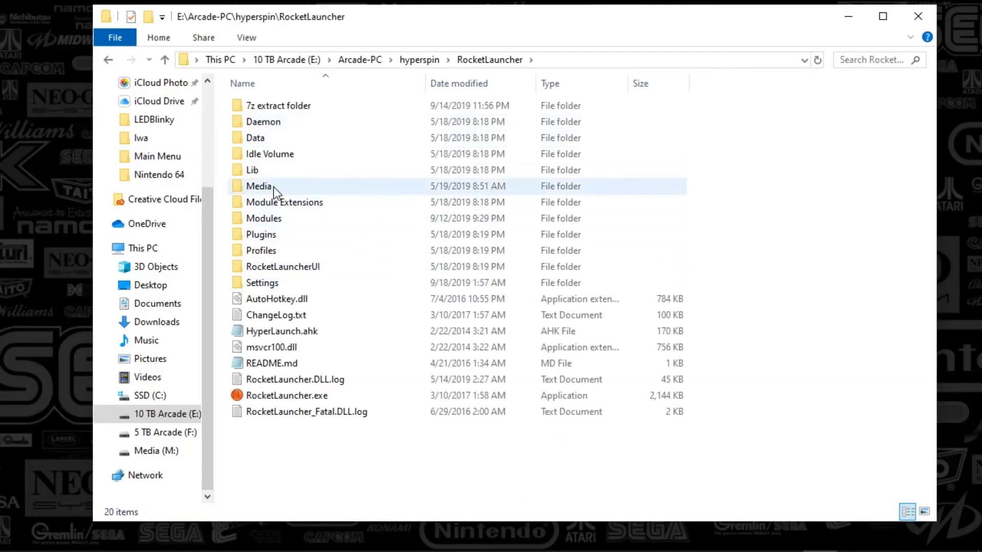
{"action": "double_click", "coordinate": [277, 187]}
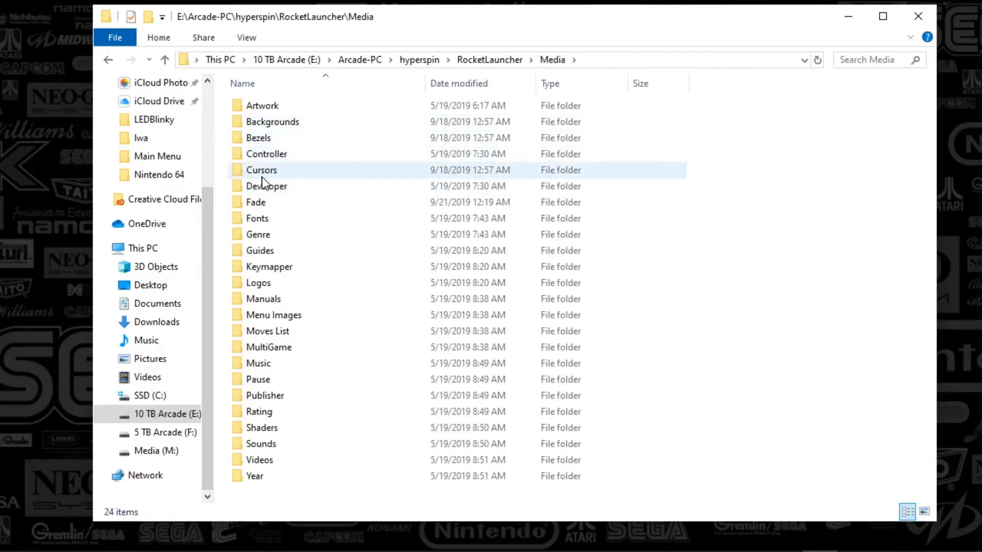
{"action": "left_click", "coordinate": [258, 203]}
{"action": "double_click", "coordinate": [257, 202]}
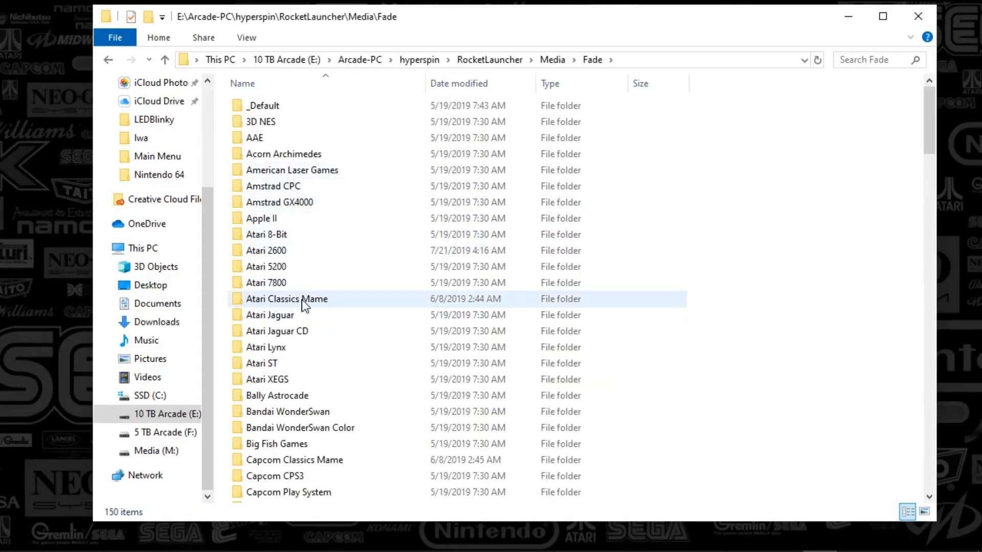
{"action": "left_click", "coordinate": [553, 59]}
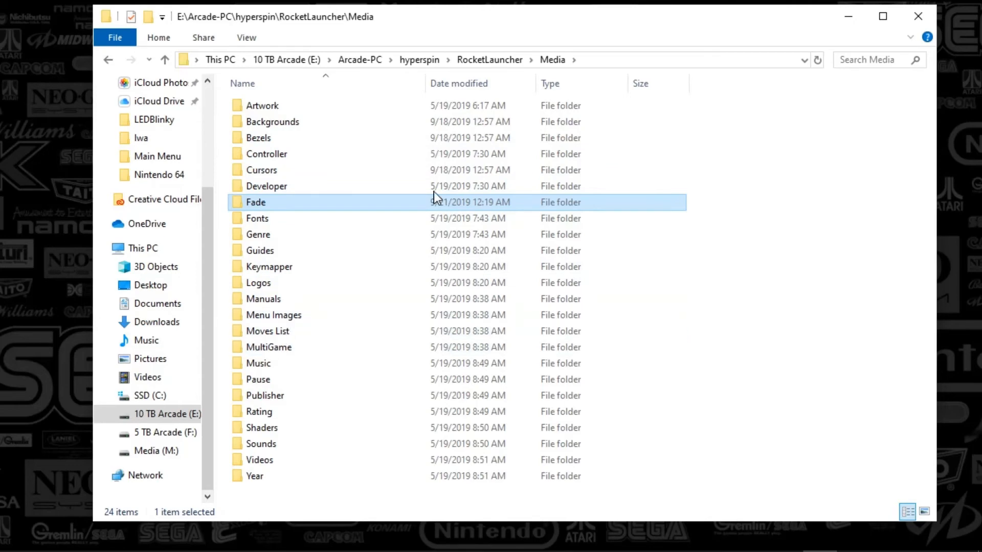
{"action": "left_click", "coordinate": [482, 60]}
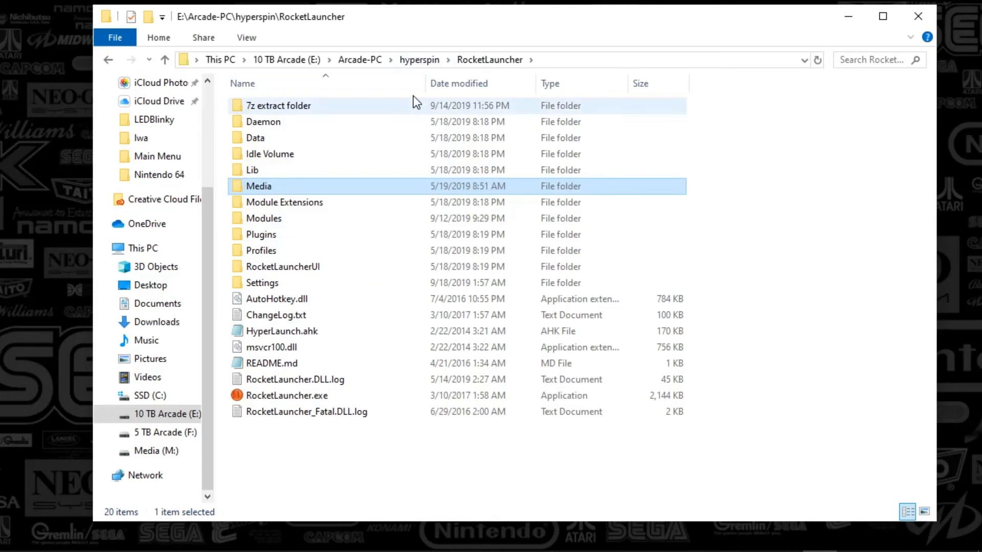
{"action": "left_click", "coordinate": [419, 60]}
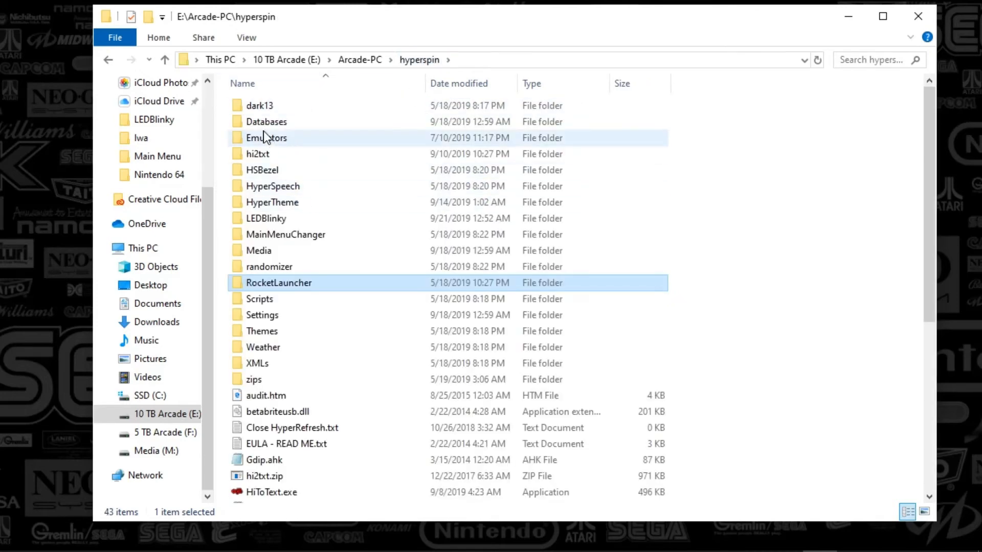
- Look through HyperSpin's Databases folder for the Classics Mame systems and open its Main Menu folder
{"action": "double_click", "coordinate": [259, 122]}
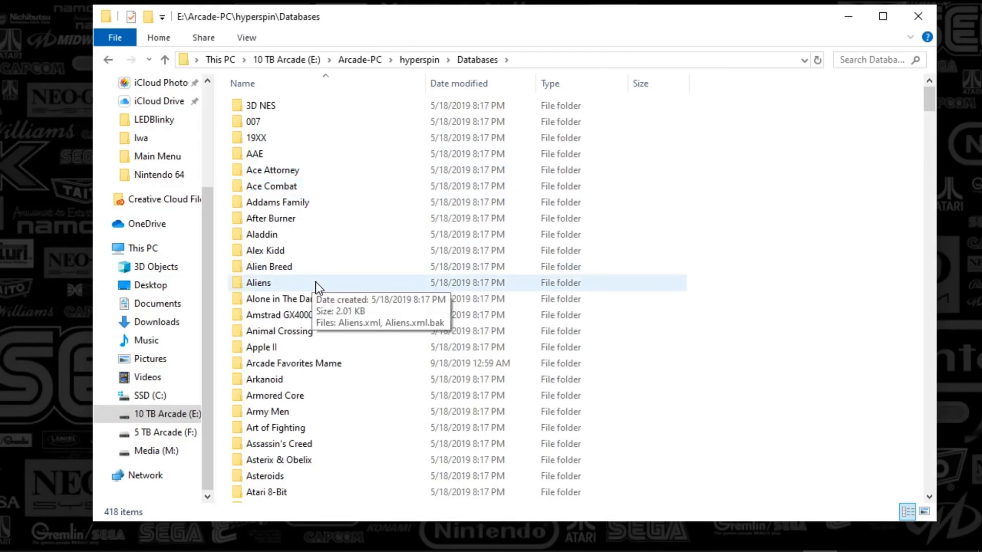
{"action": "scroll", "coordinate": [316, 285], "scroll_direction": "down", "scroll_amount": 18}
{"action": "scroll", "coordinate": [320, 295], "scroll_direction": "down", "scroll_amount": 15}
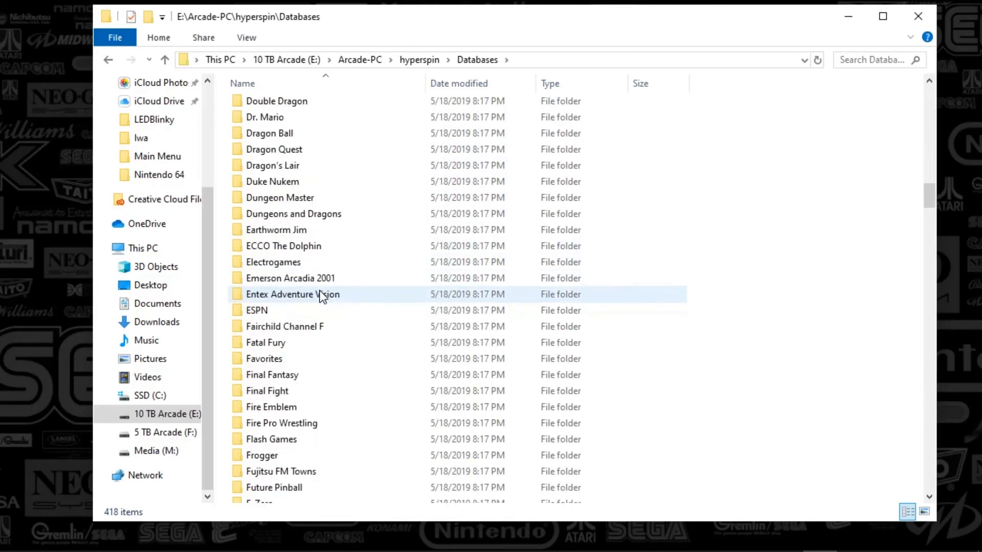
{"action": "scroll", "coordinate": [321, 297], "scroll_direction": "down", "scroll_amount": 20}
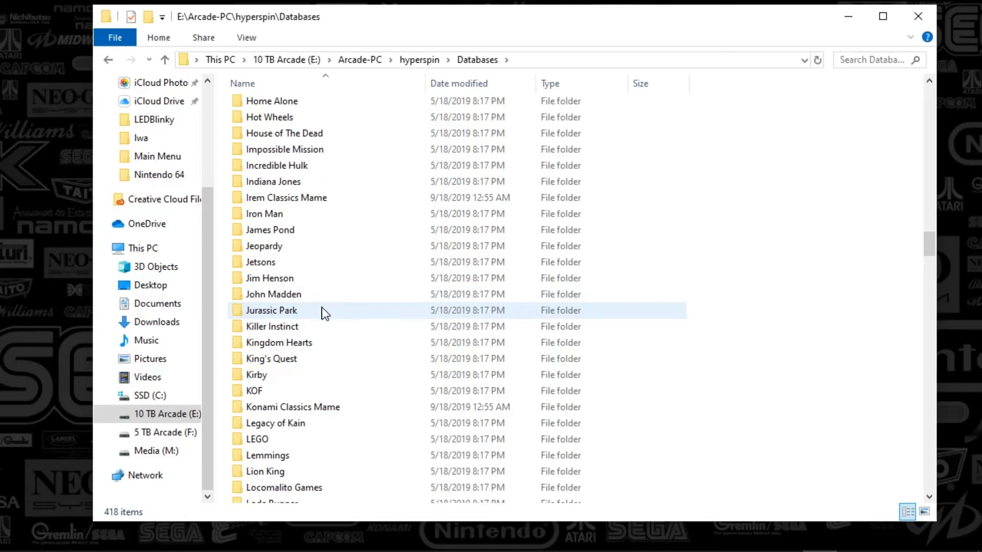
{"action": "scroll", "coordinate": [325, 269], "scroll_direction": "down", "scroll_amount": 16}
{"action": "scroll", "coordinate": [331, 274], "scroll_direction": "up", "scroll_amount": 8}
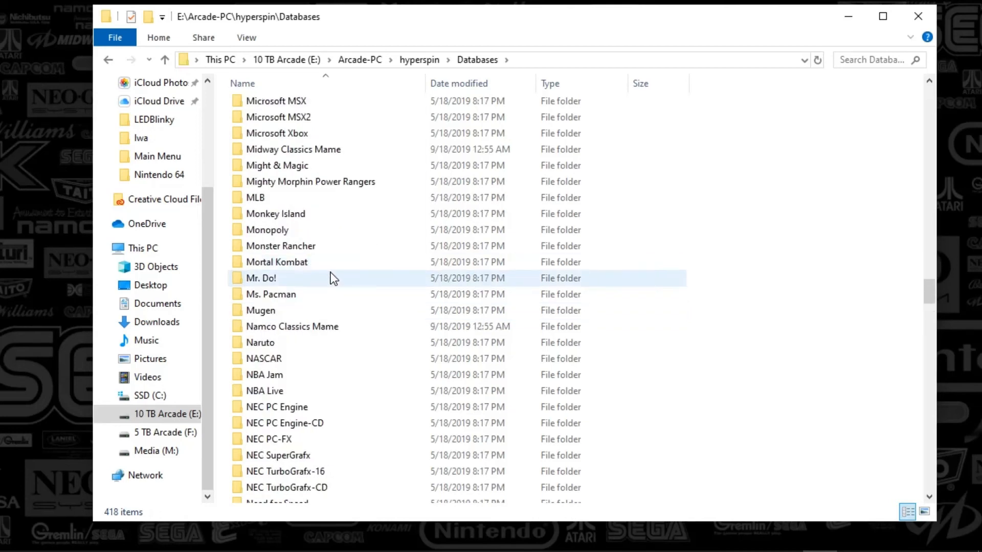
{"action": "scroll", "coordinate": [296, 331], "scroll_direction": "up", "scroll_amount": 8}
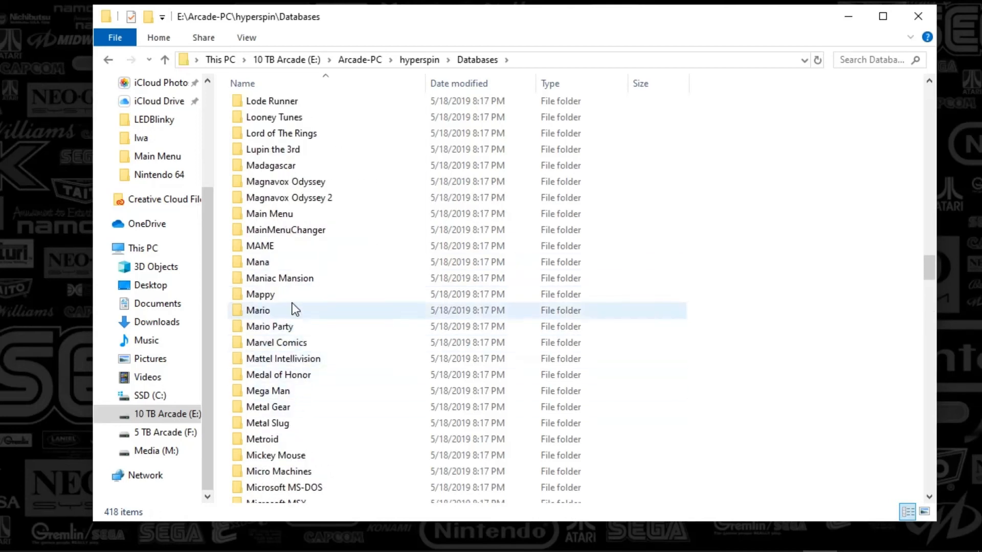
{"action": "double_click", "coordinate": [270, 215]}
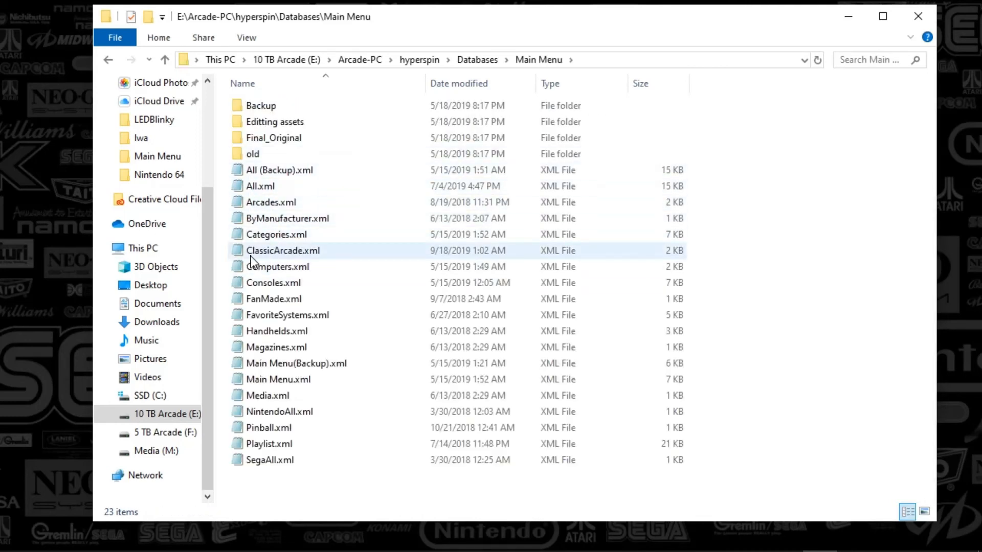
- Open ClassicArcade.xml in Notepad, highlight the Mame suffix in the game names from Arcade Favorites to Irem Classics, and close the file
{"action": "right_click", "coordinate": [268, 250]}
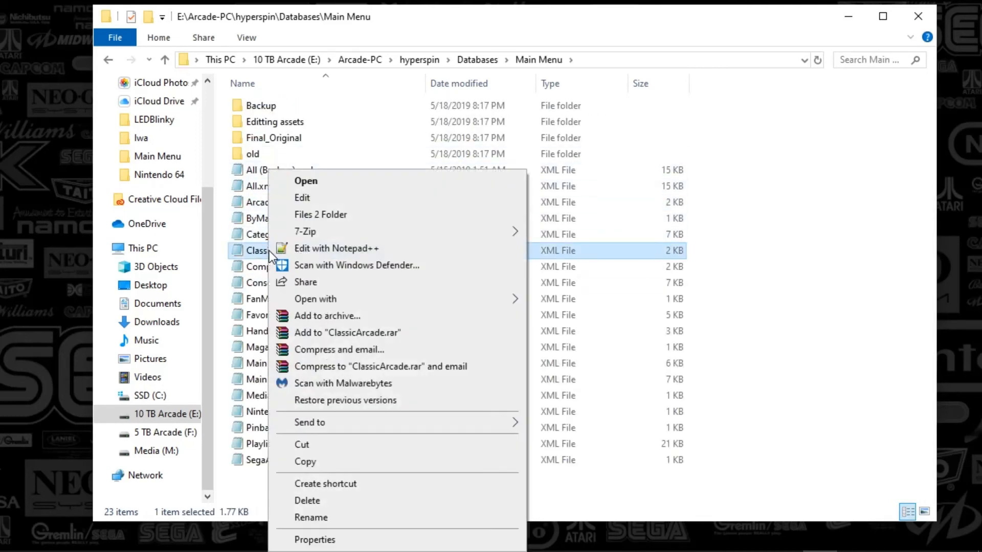
{"action": "left_click", "coordinate": [301, 198]}
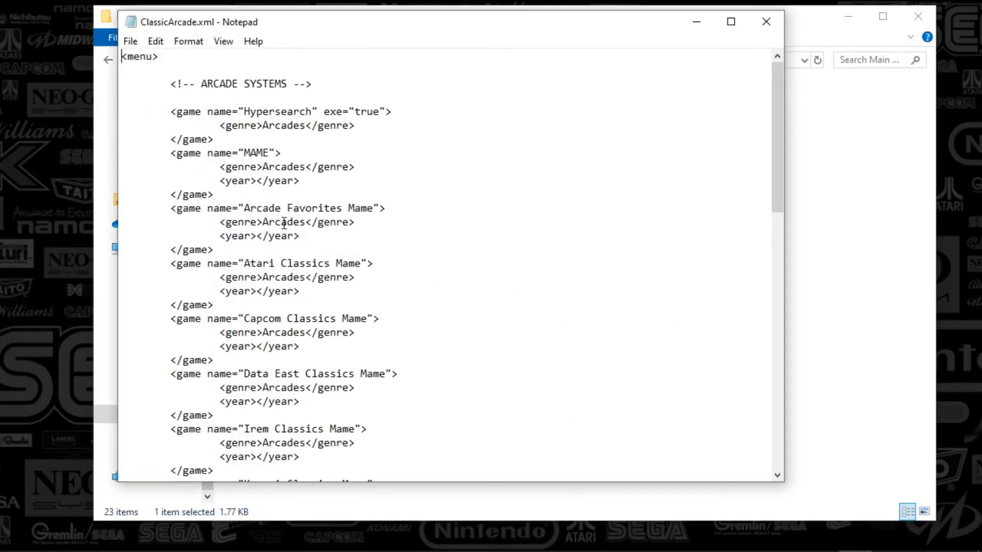
{"action": "left_click_drag", "start_coordinate": [344, 209], "coordinate": [360, 209]}
{"action": "left_click_drag", "start_coordinate": [347, 263], "coordinate": [372, 264]}
{"action": "left_click_drag", "start_coordinate": [347, 321], "coordinate": [370, 321]}
{"action": "left_click_drag", "start_coordinate": [364, 378], "coordinate": [401, 374]}
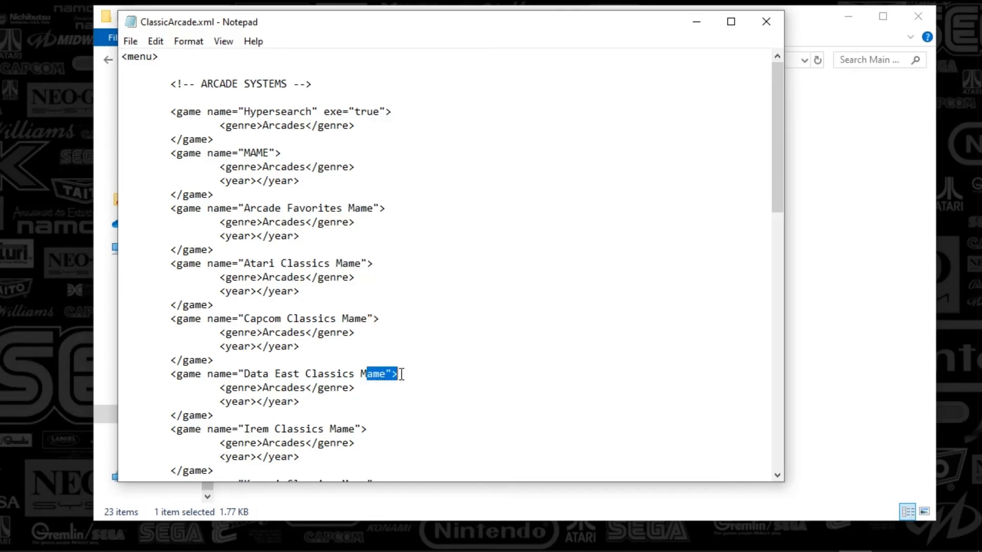
{"action": "left_click_drag", "start_coordinate": [341, 428], "coordinate": [363, 429]}
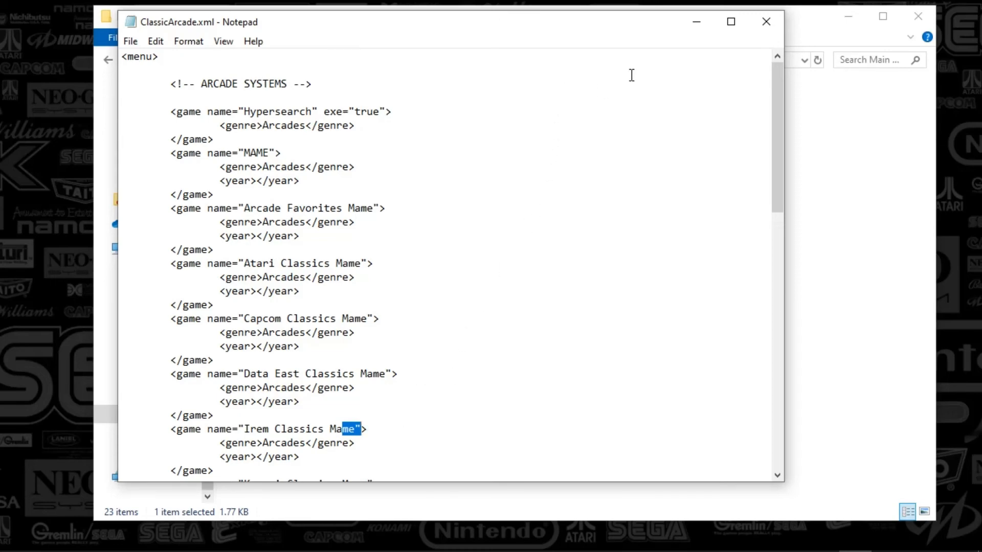
{"action": "left_click", "coordinate": [766, 22]}
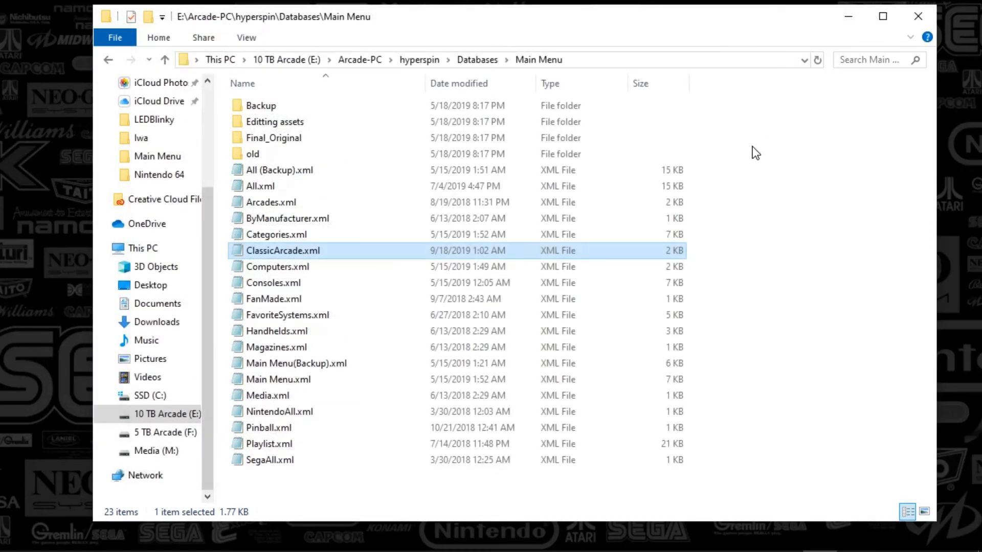